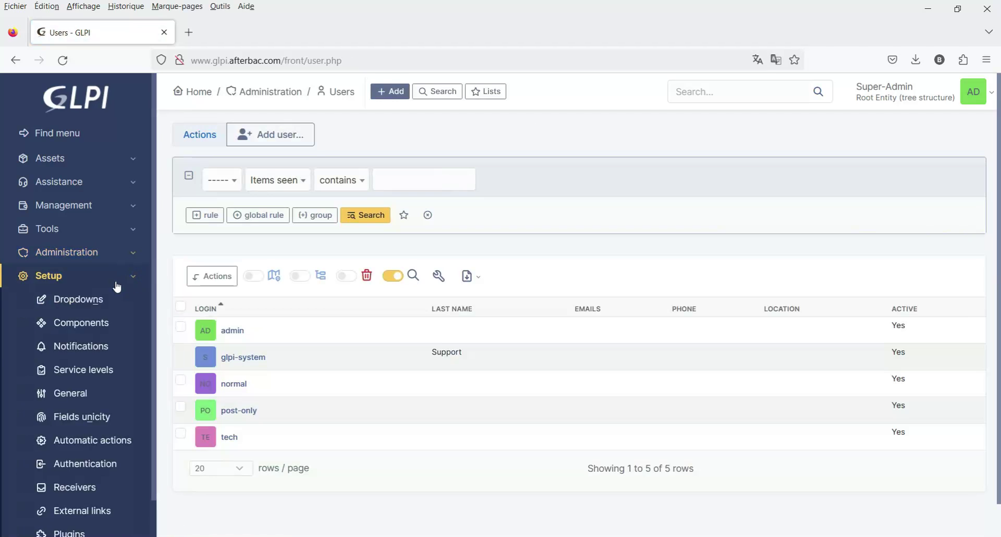
# - Install the Data Injection plugin from the marketplace's Data category and enable it
pyautogui.scroll(-1, 78, 352)
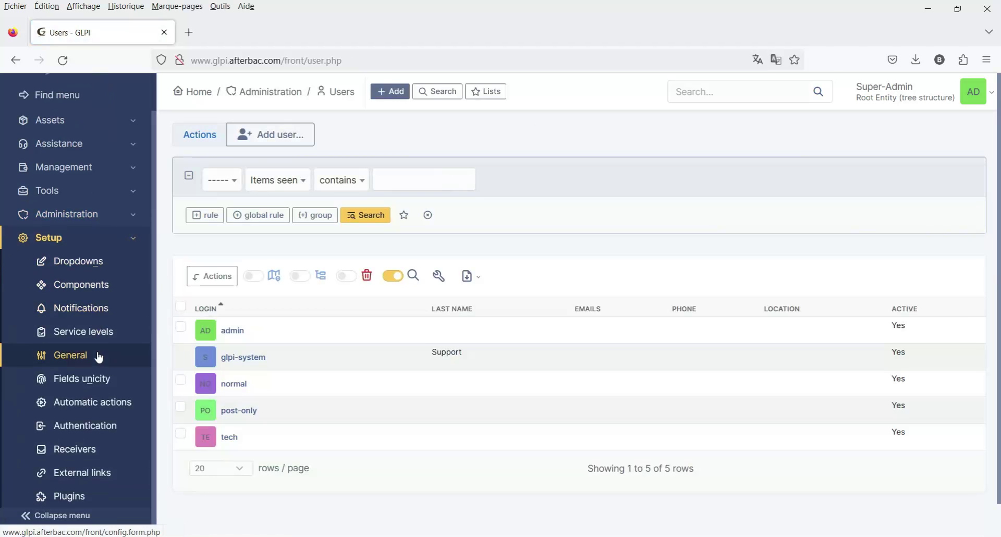
pyautogui.click(81, 496)
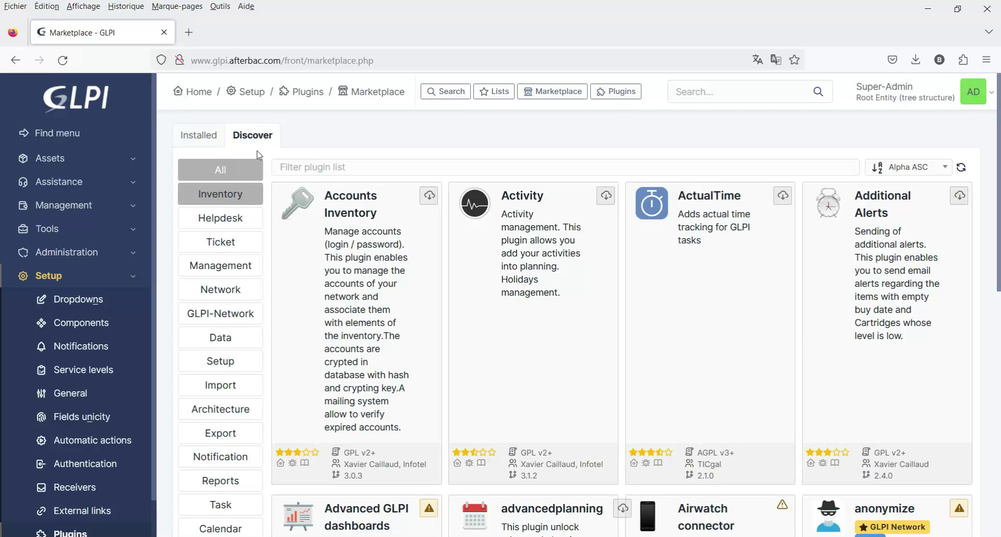
pyautogui.click(223, 339)
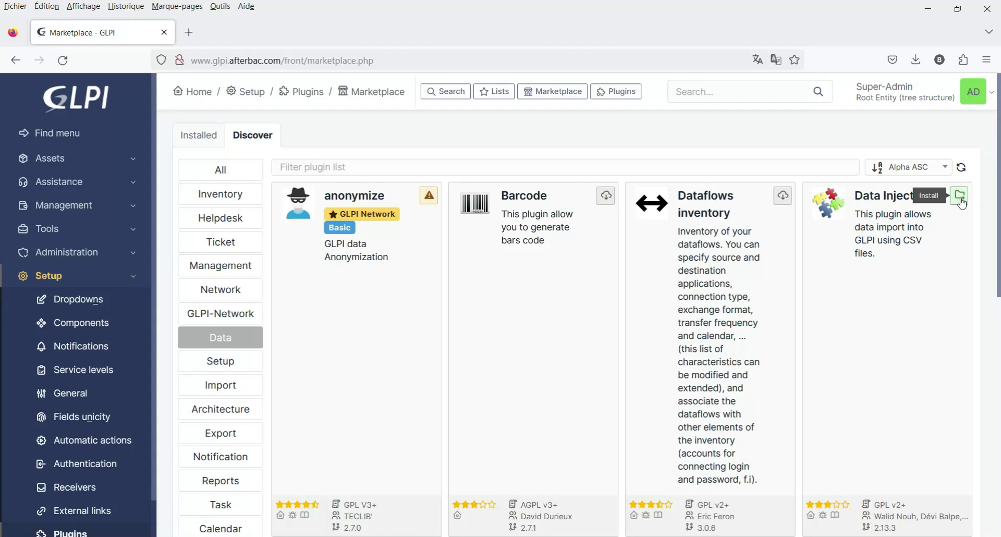
pyautogui.click(959, 197)
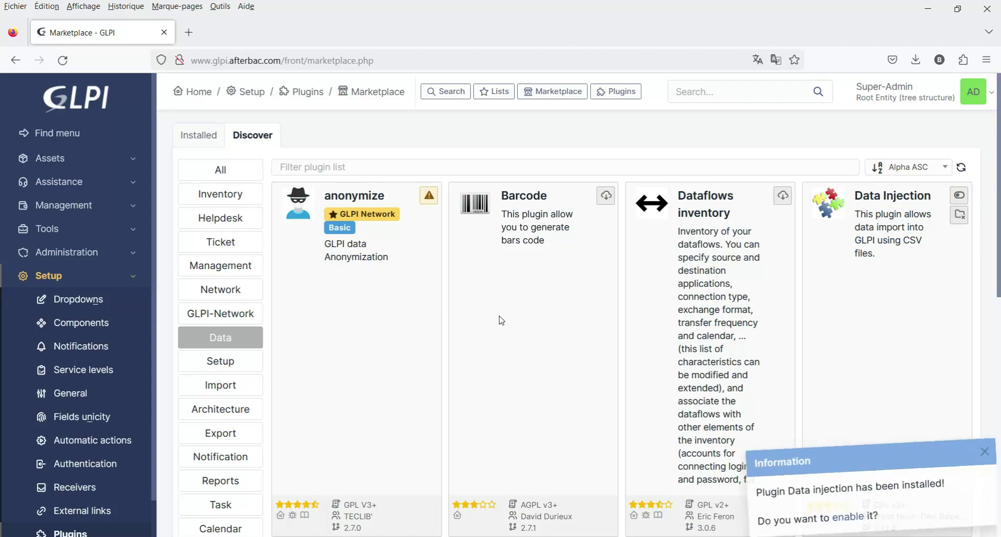
pyautogui.click(198, 135)
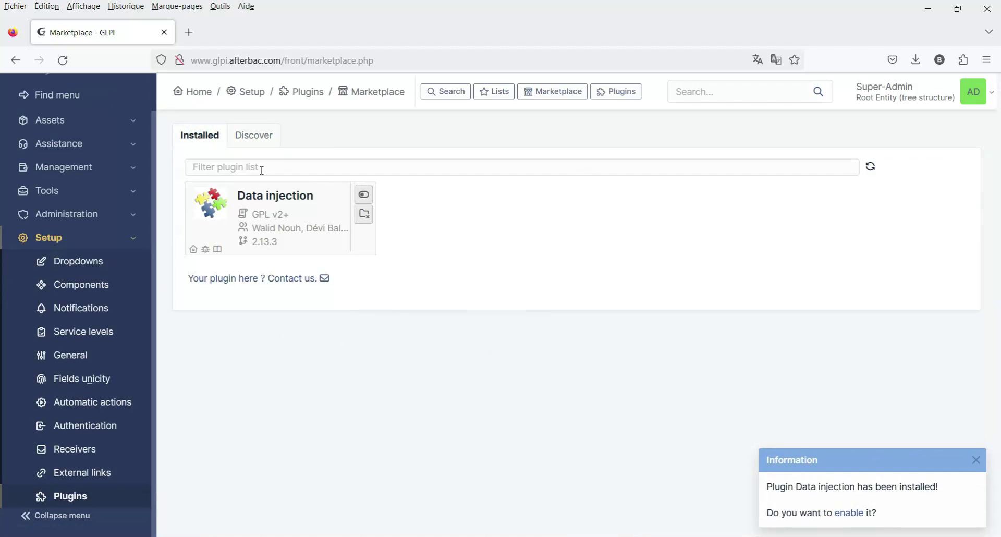
pyautogui.click(365, 196)
# - Start a new data injection model and name it model-users
pyautogui.click(130, 229)
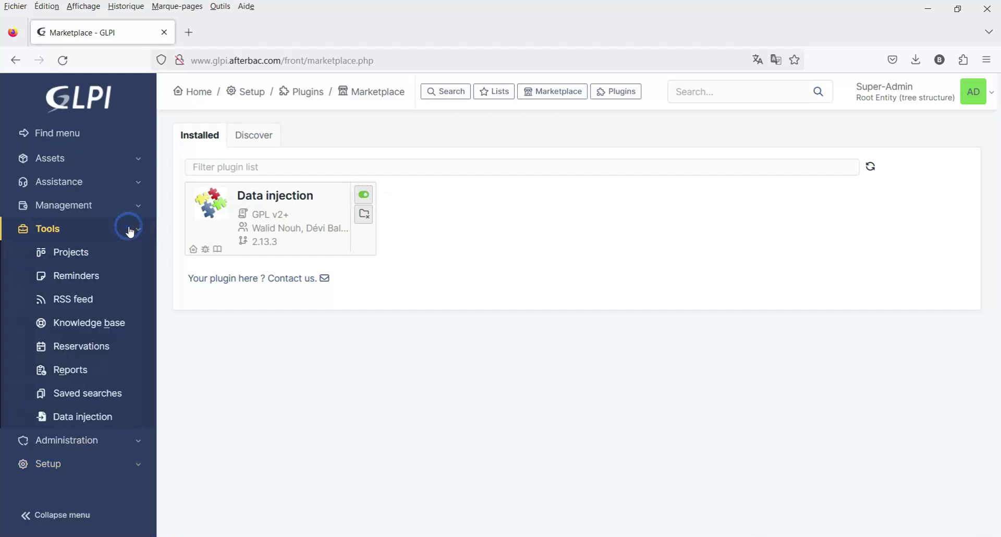
pyautogui.click(98, 419)
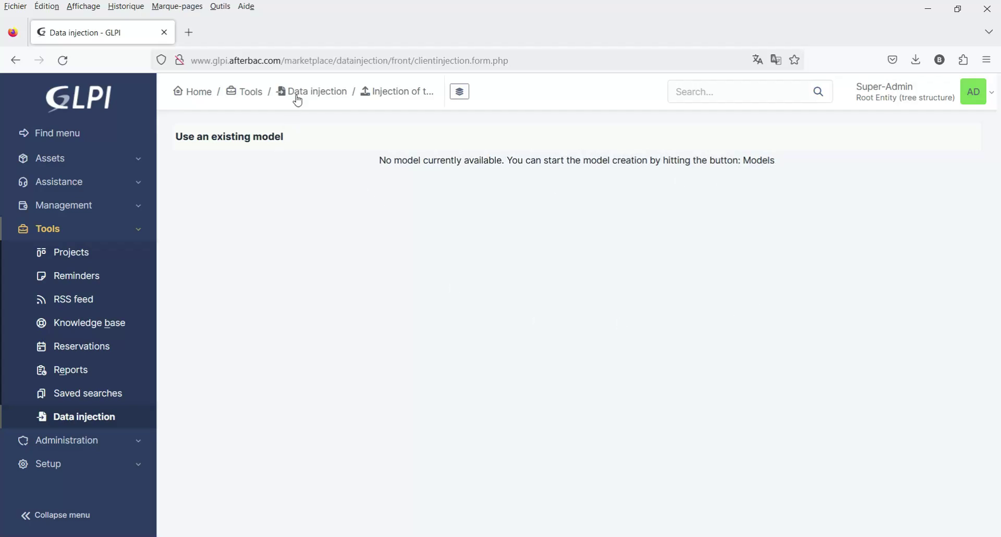
pyautogui.click(460, 95)
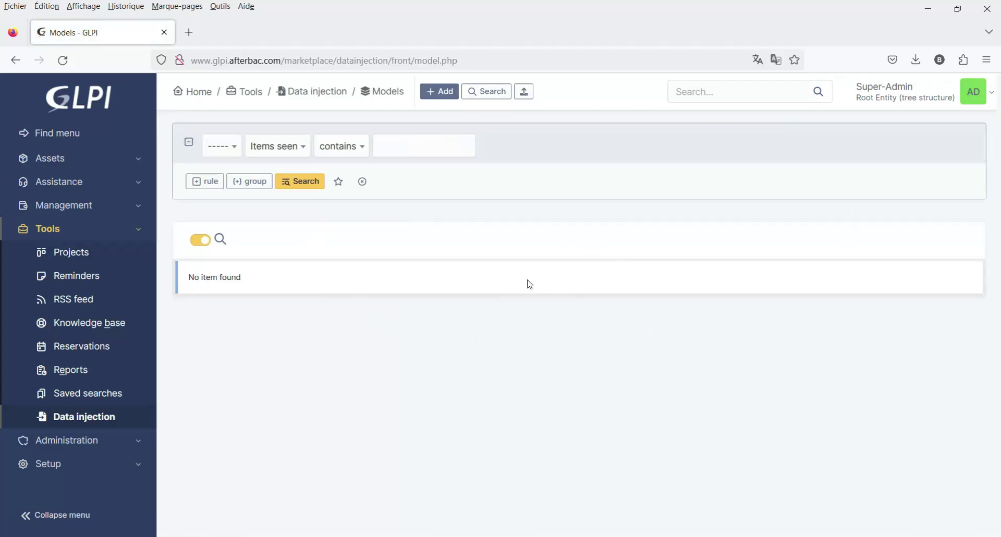
pyautogui.click(441, 93)
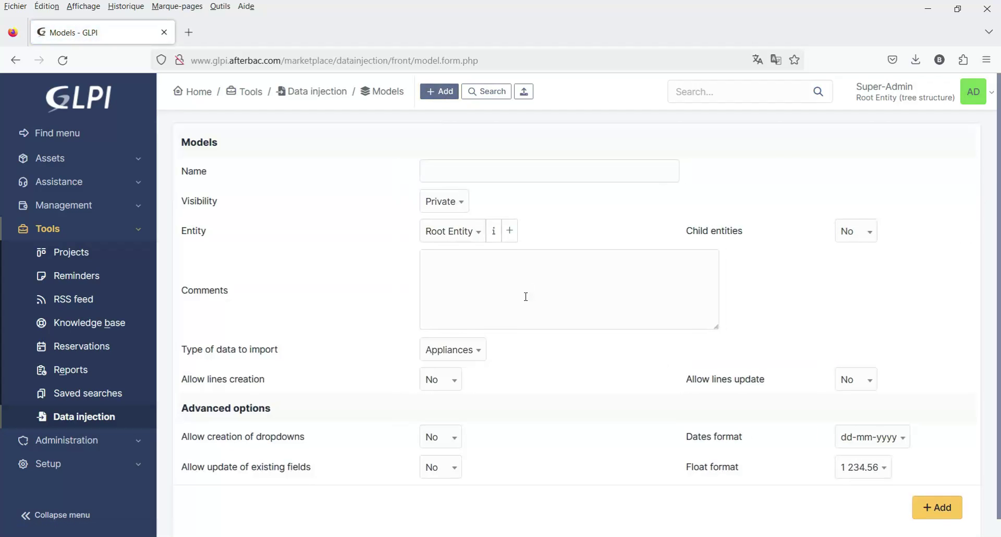
pyautogui.click(451, 172)
pyautogui.write('model')
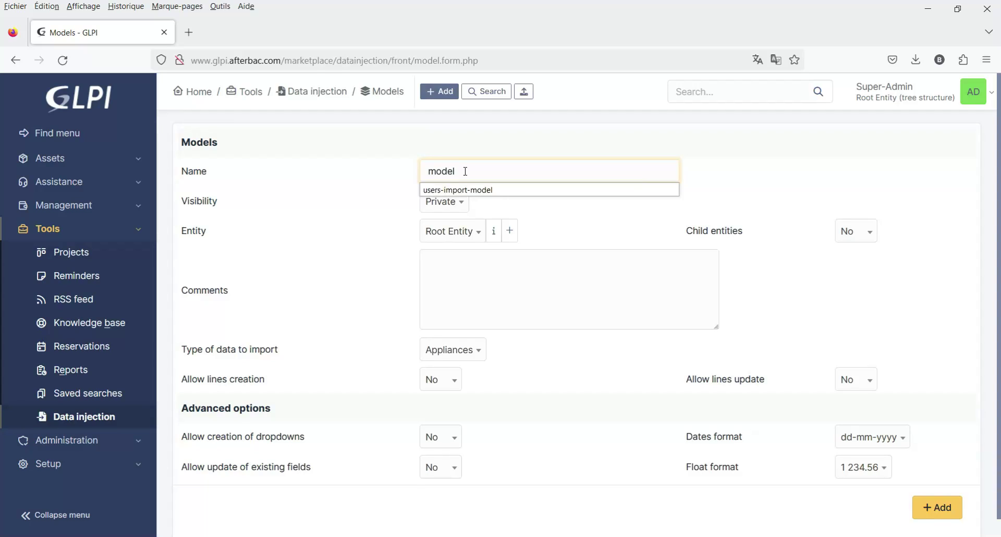
pyautogui.write('-use')
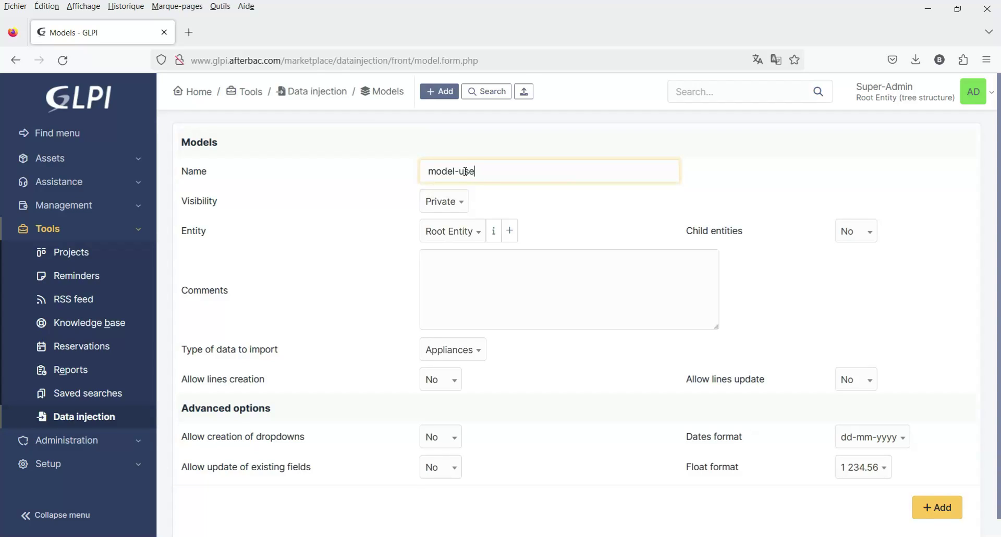
pyautogui.write('rs')
# - Set the model's type of data to import to Users and allow lines creation
pyautogui.click(479, 354)
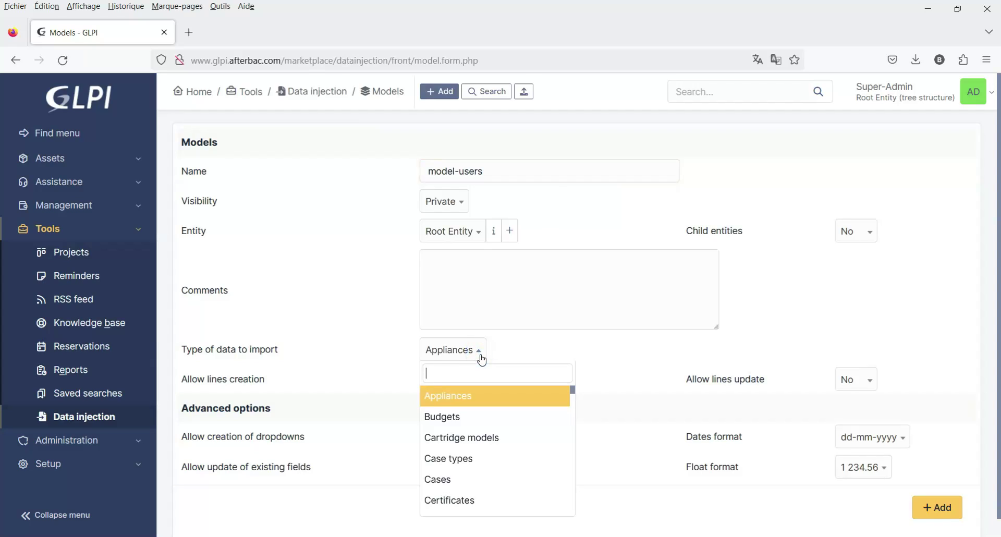
pyautogui.write('user')
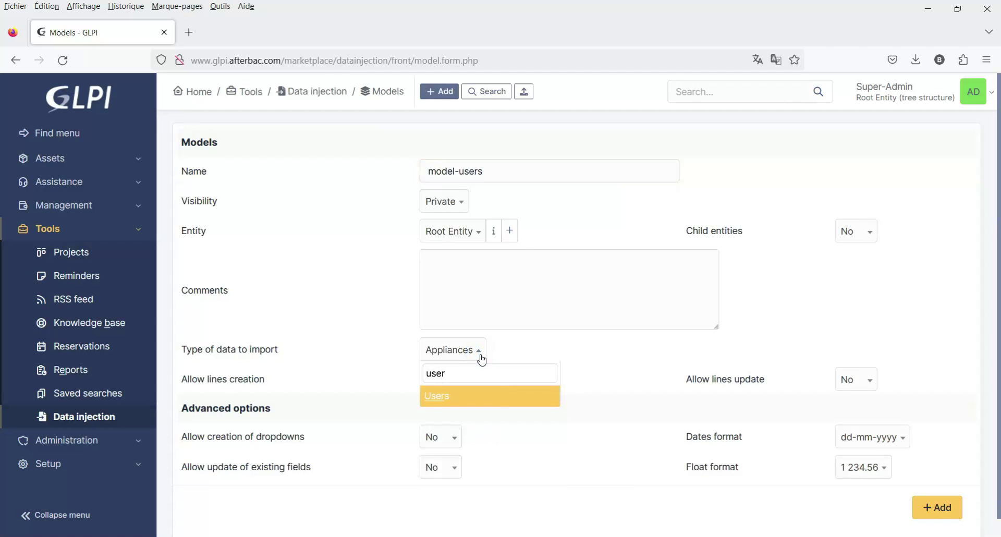
pyautogui.click(440, 400)
pyautogui.click(452, 381)
pyautogui.click(444, 424)
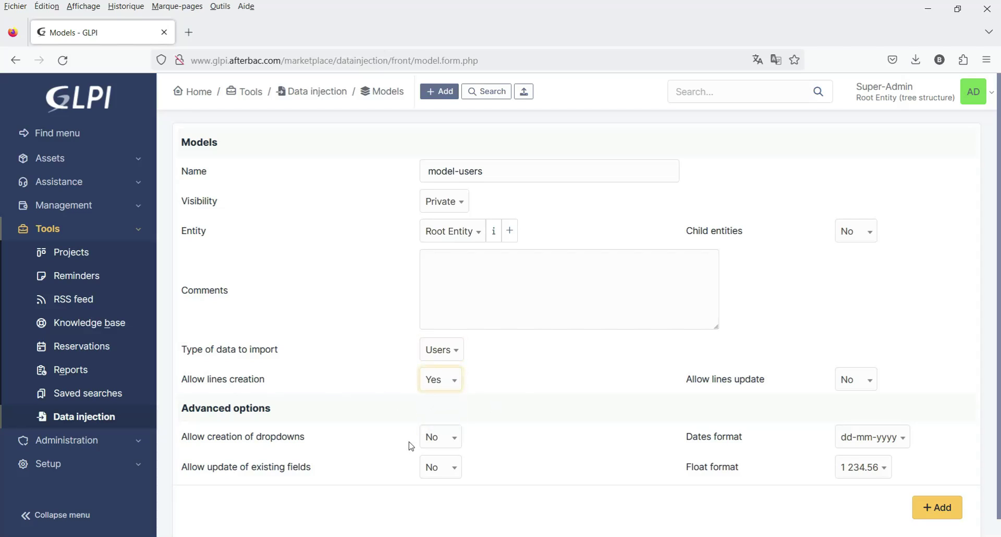
# - Allow creation of dropdowns, update of existing fields and lines update, and add the model
pyautogui.click(453, 439)
pyautogui.click(438, 477)
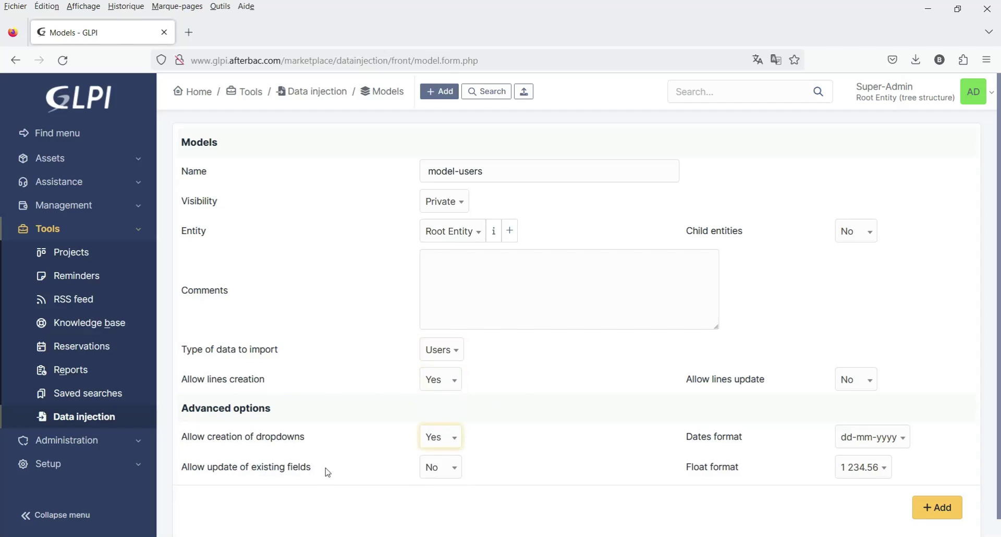
pyautogui.click(454, 472)
pyautogui.click(438, 509)
pyautogui.click(861, 382)
pyautogui.click(855, 420)
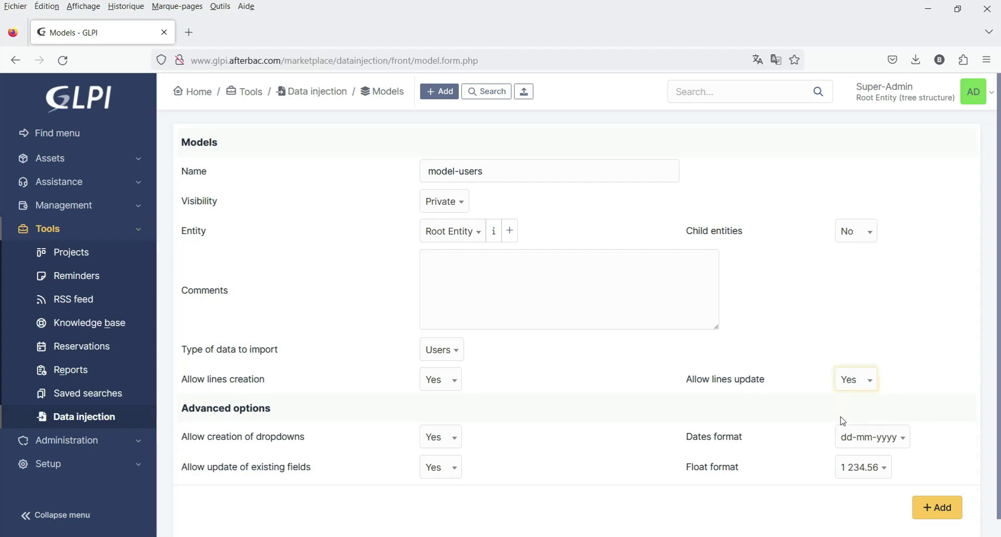
pyautogui.click(936, 508)
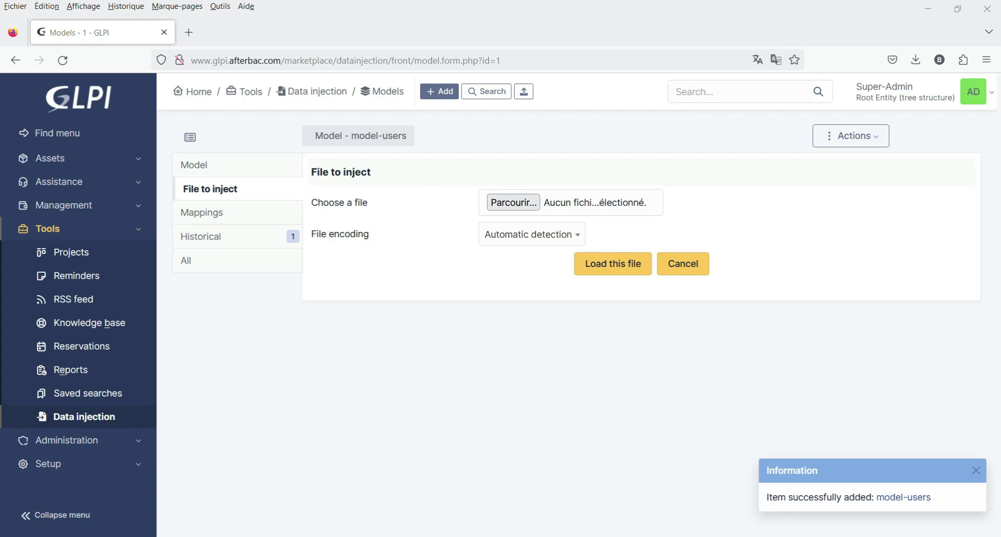
# - Switch to Excel with a maximized blank workbook and widen columns A to I equally
pyautogui.click(137, 535)
pyautogui.write('exc')
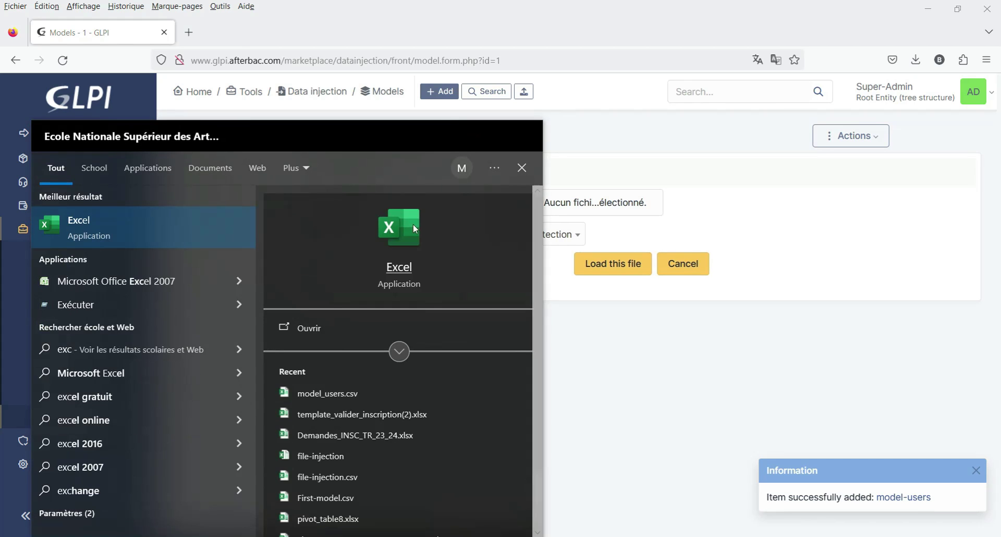
pyautogui.click(415, 223)
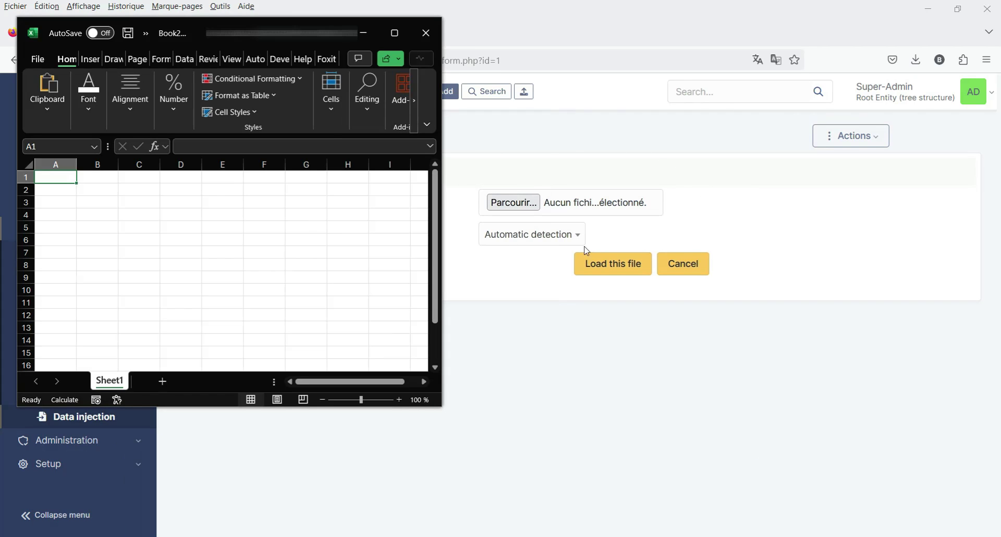
pyautogui.click(399, 33)
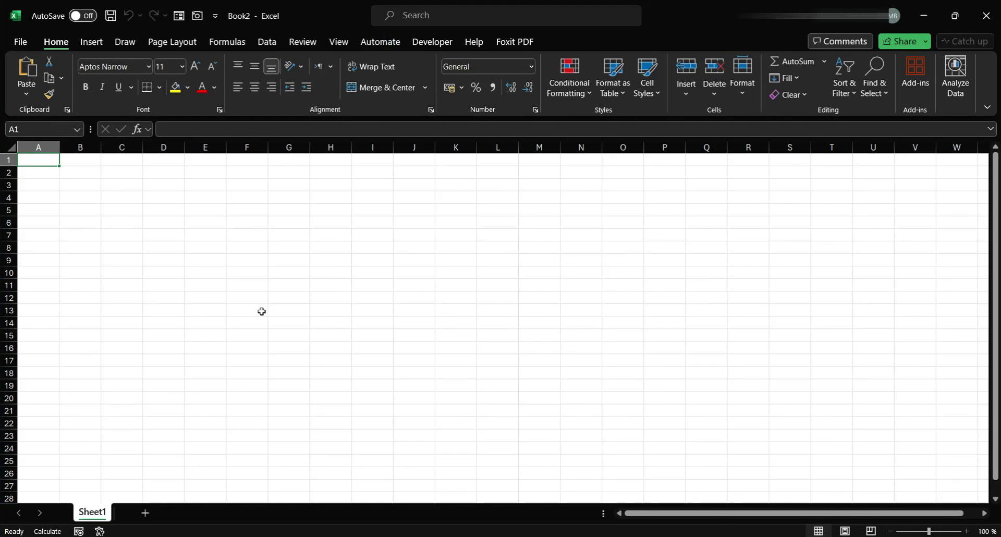
pyautogui.moveTo(44, 148); pyautogui.dragTo(440, 147)
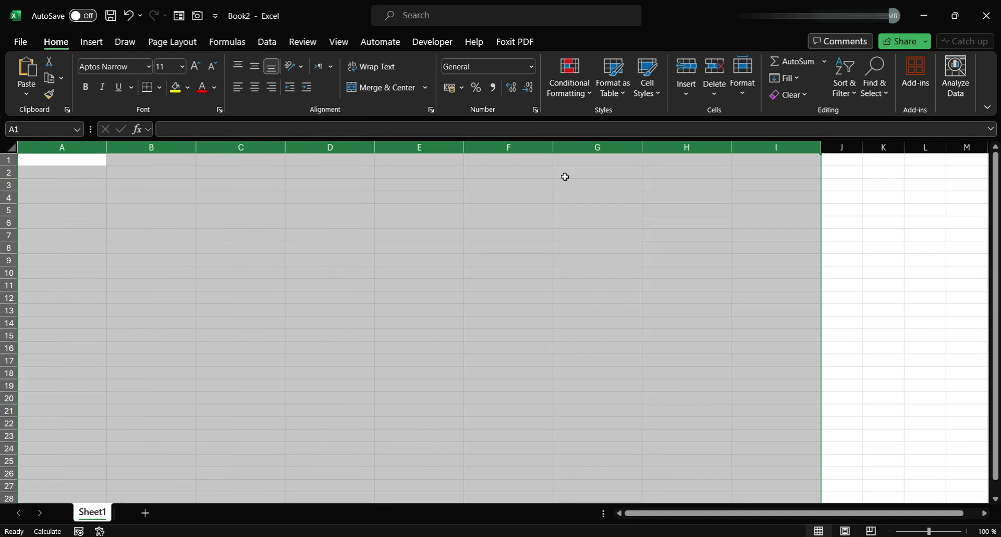
# - Enter the column headers Login, Last Name, First Name and Email in cells A1 to D1
pyautogui.click(65, 162)
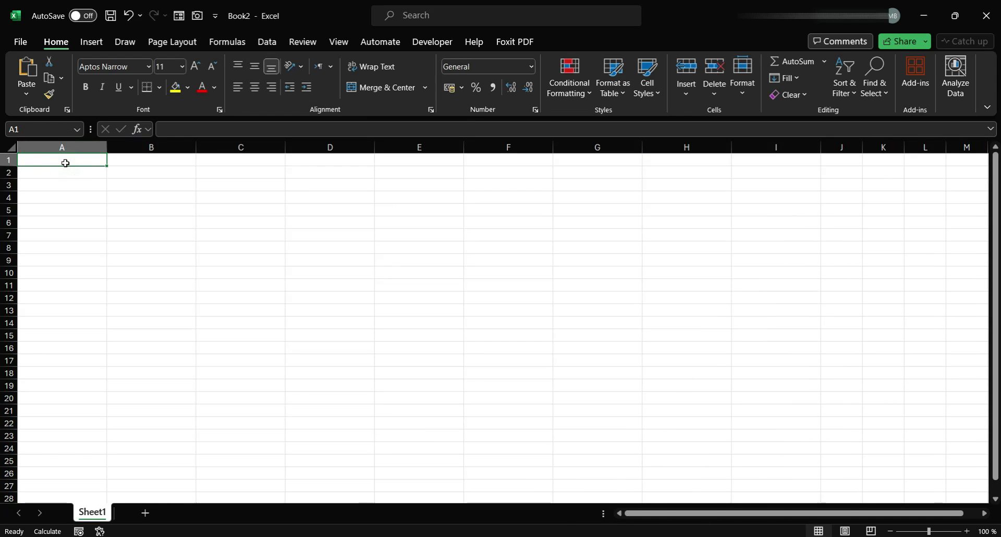
pyautogui.write('Login')
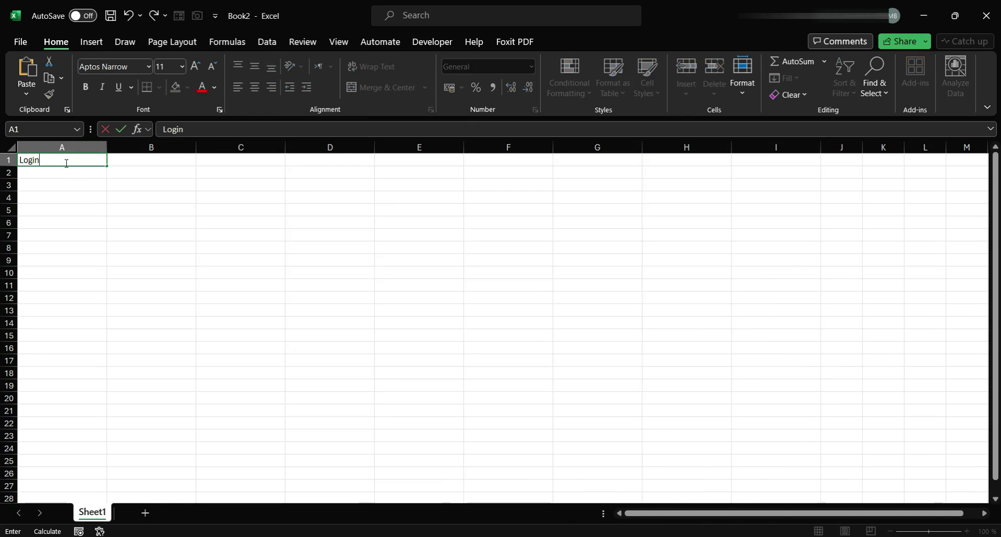
pyautogui.press('Tab')
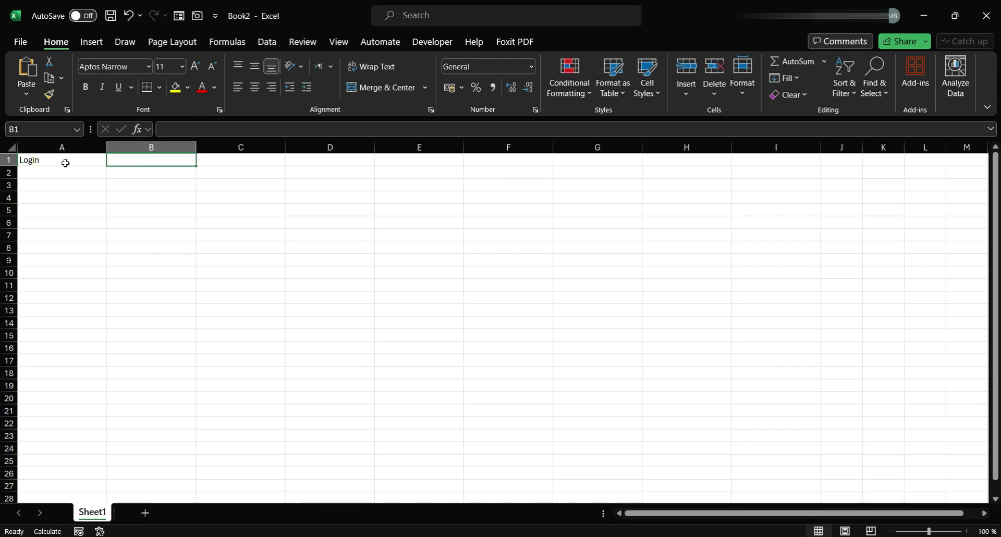
pyautogui.write('L')
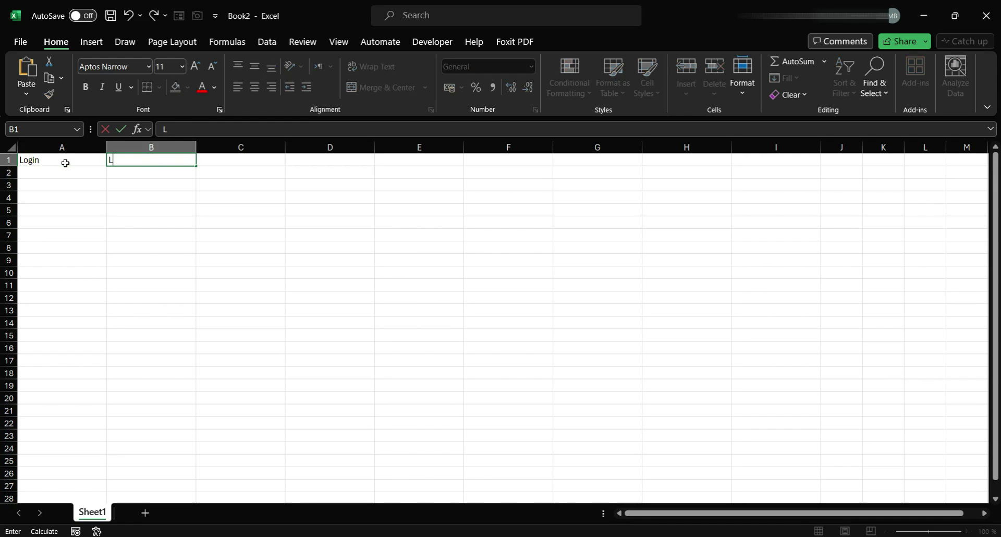
pyautogui.write('ast Name')
pyautogui.press('Tab')
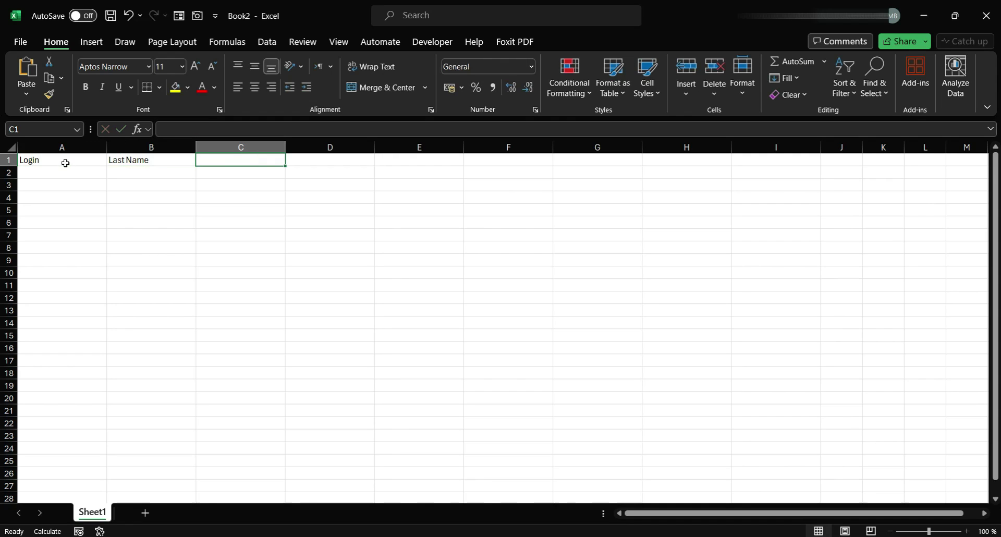
pyautogui.write('First Name')
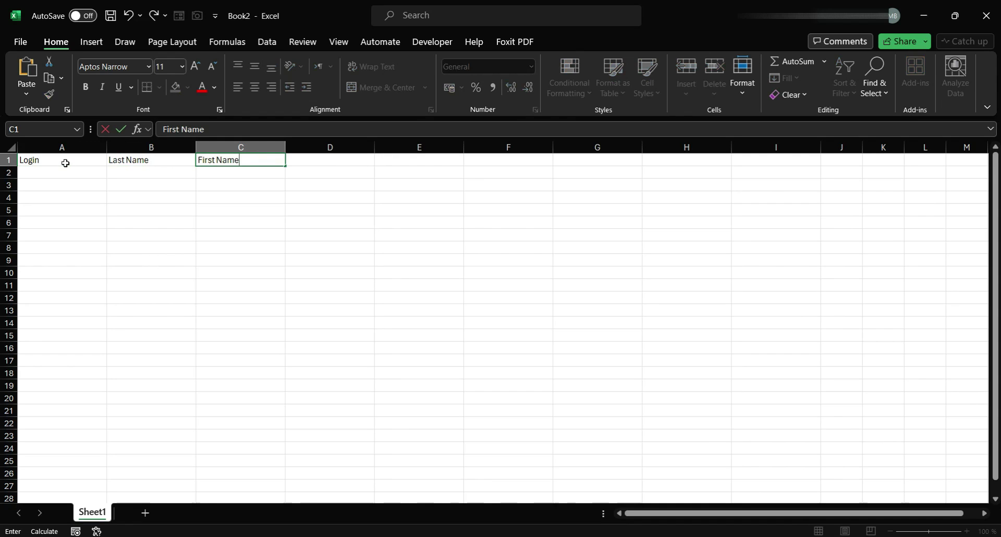
pyautogui.press('Tab')
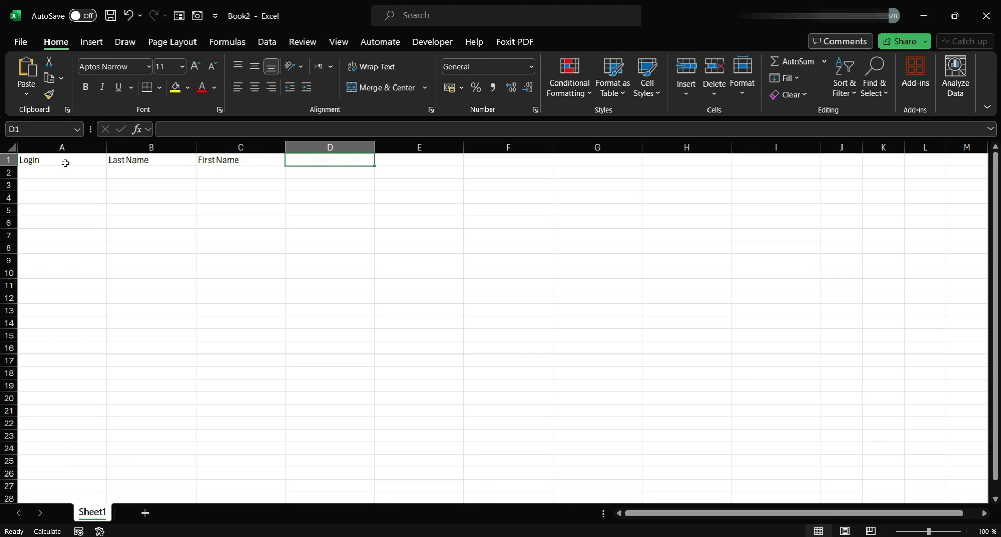
pyautogui.write('Email')
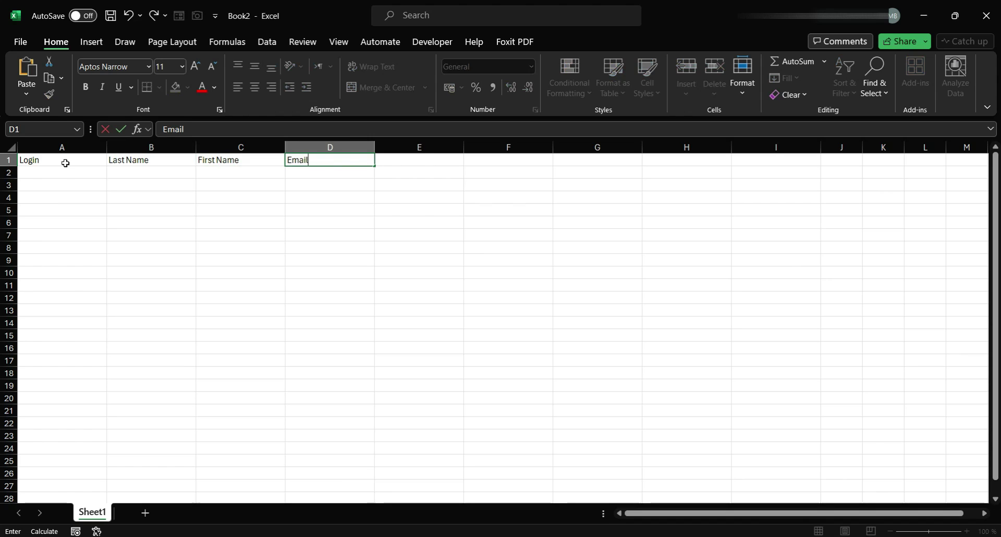
pyautogui.press('Tab')
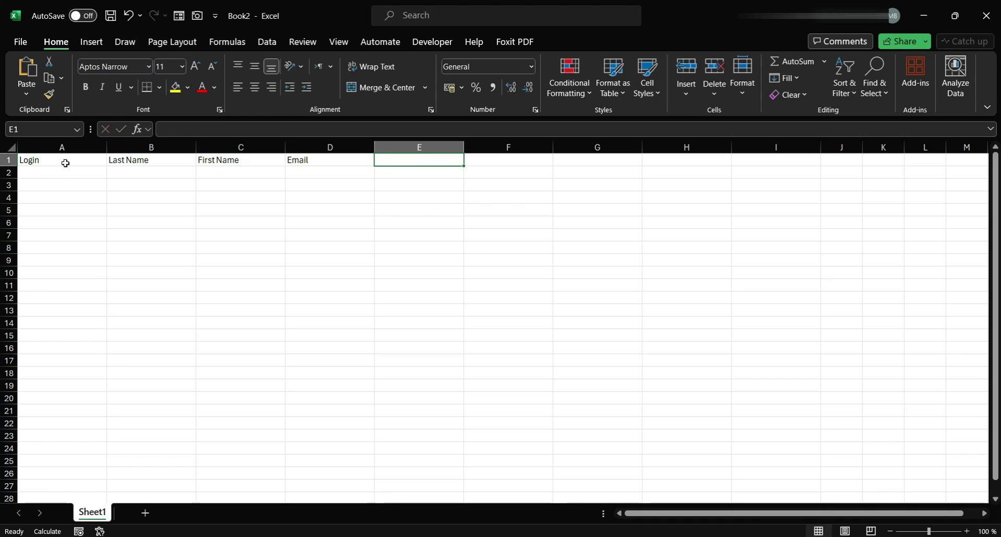
# - Enter the column headers Dob, Password and Password Confirmation in cells E1 to G1
pyautogui.write('Dob')
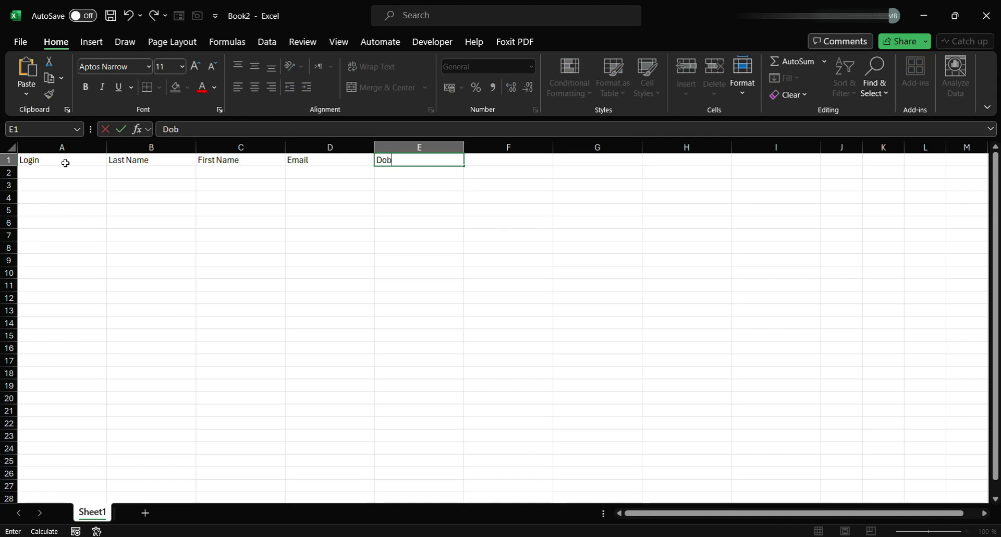
pyautogui.press('Tab')
pyautogui.write('Password')
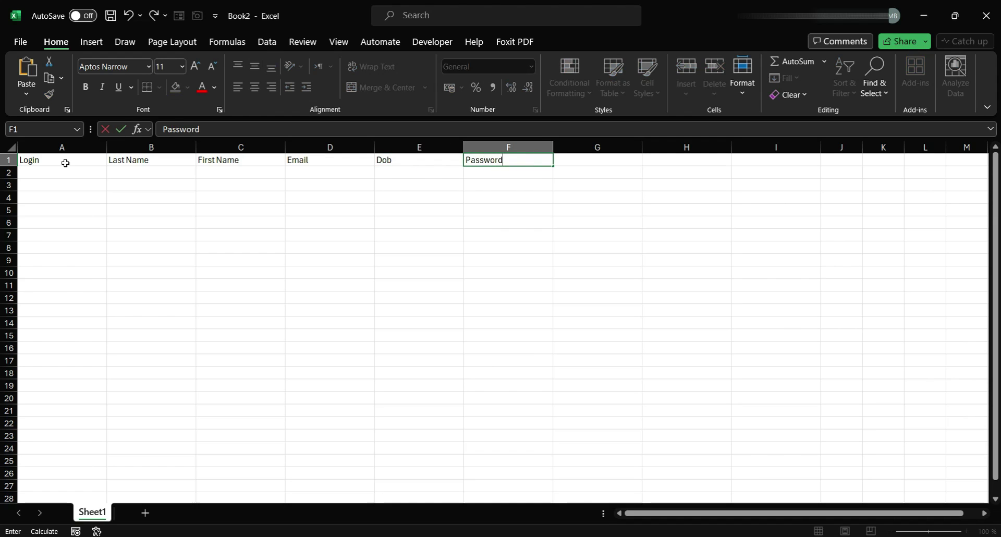
pyautogui.press('Tab')
pyautogui.write('Pa')
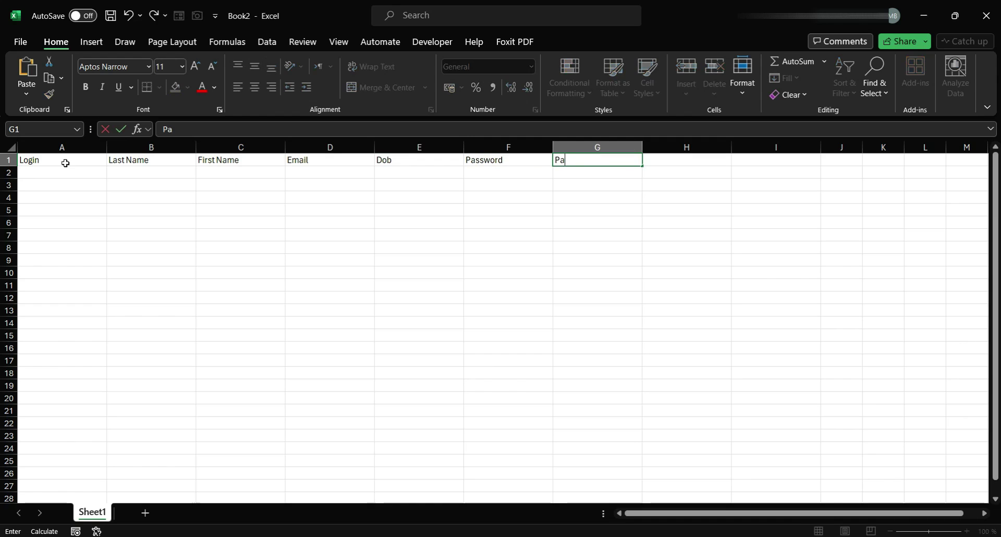
pyautogui.write('ssword Con')
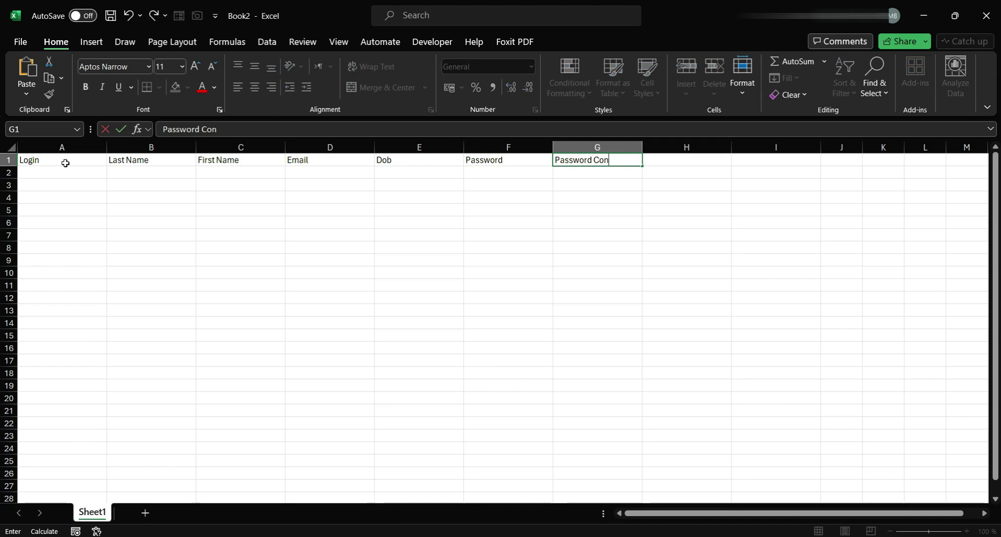
pyautogui.write('firmation')
pyautogui.press('Tab')
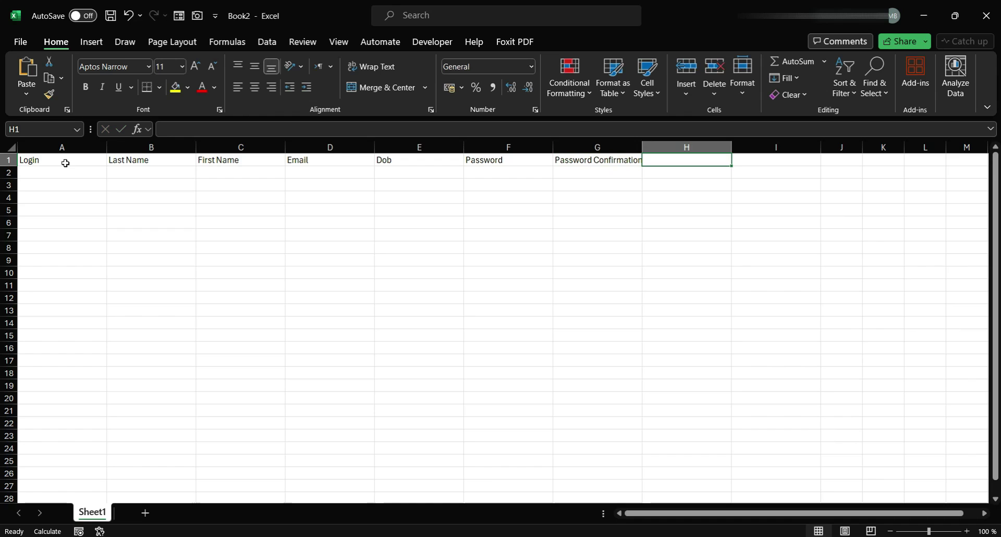
# - Enter the column header Default Profile in cell H1
pyautogui.write('Default')
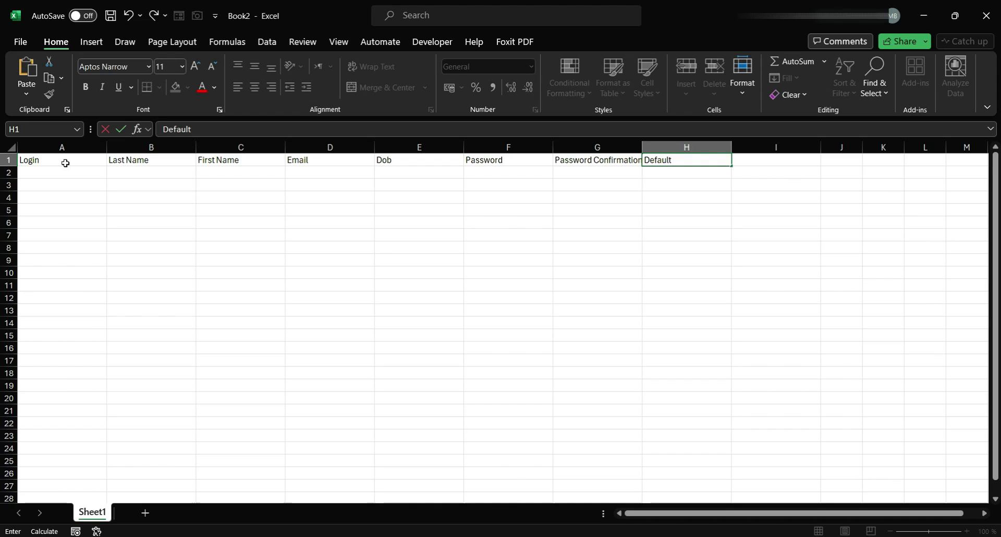
pyautogui.write(' Profile')
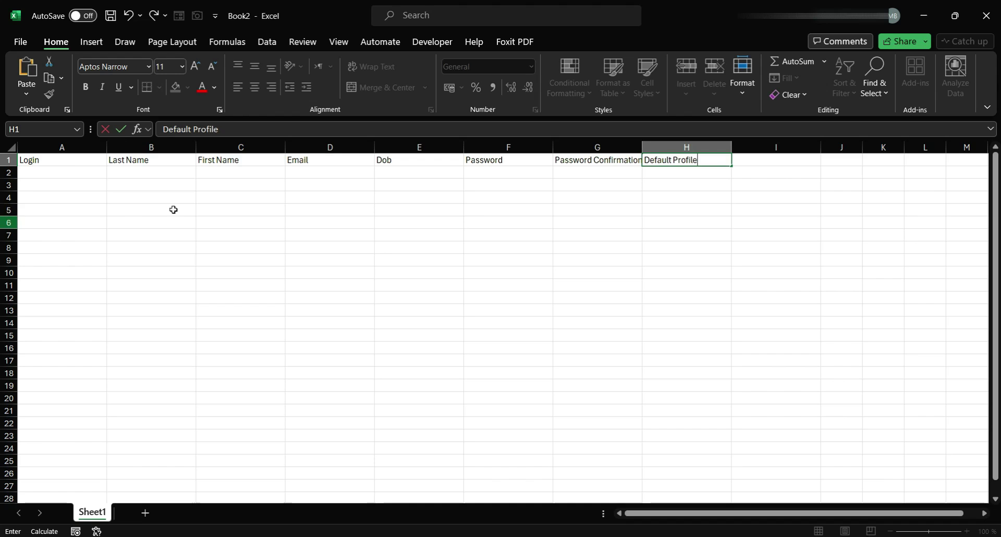
pyautogui.click(173, 209)
# - Make the header row A1 to H1 bold and narrow columns A to H equally
pyautogui.moveTo(72, 159); pyautogui.dragTo(699, 160)
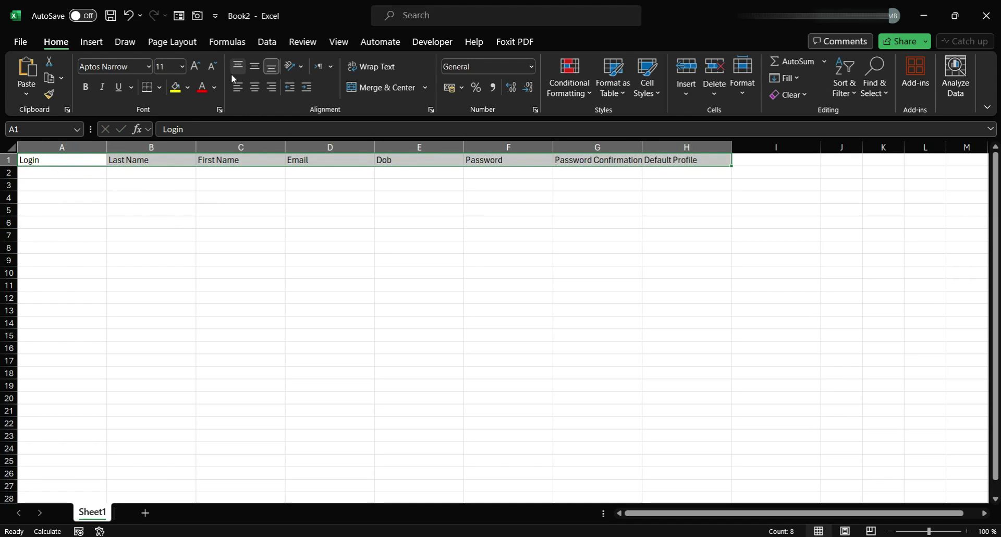
pyautogui.click(86, 88)
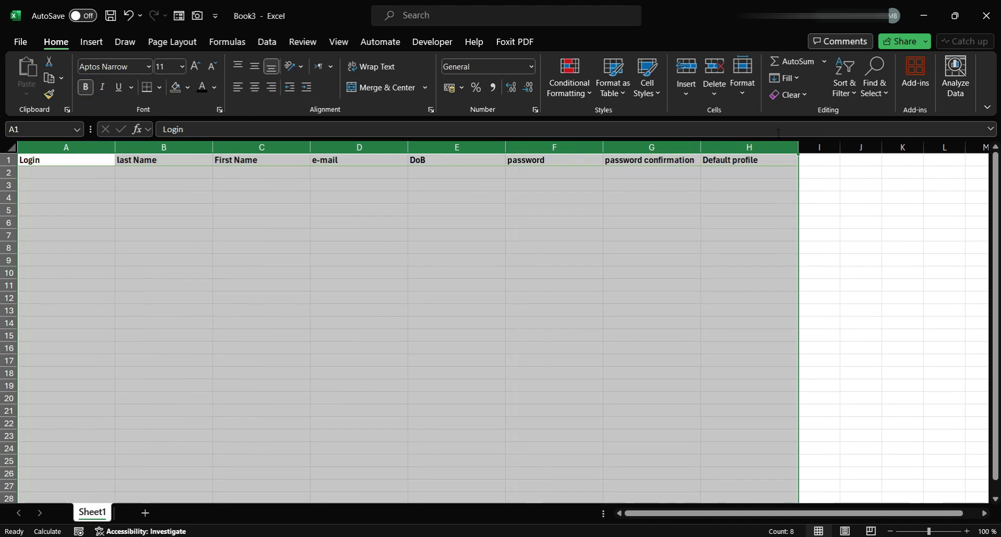
pyautogui.moveTo(799, 142); pyautogui.dragTo(727, 142)
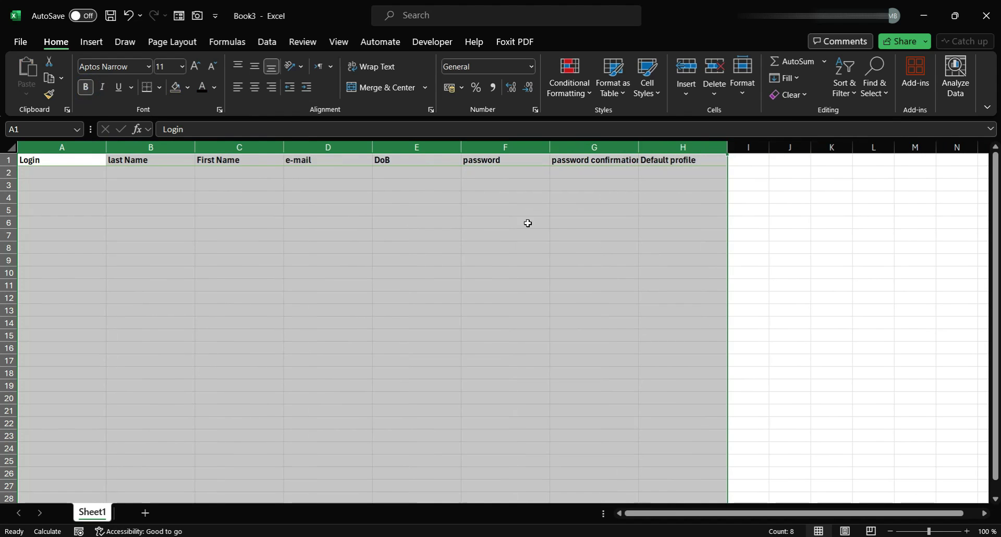
# - Save the workbook to the desktop (Bureau) as a CSV file named model-users
pyautogui.click(25, 46)
pyautogui.click(45, 241)
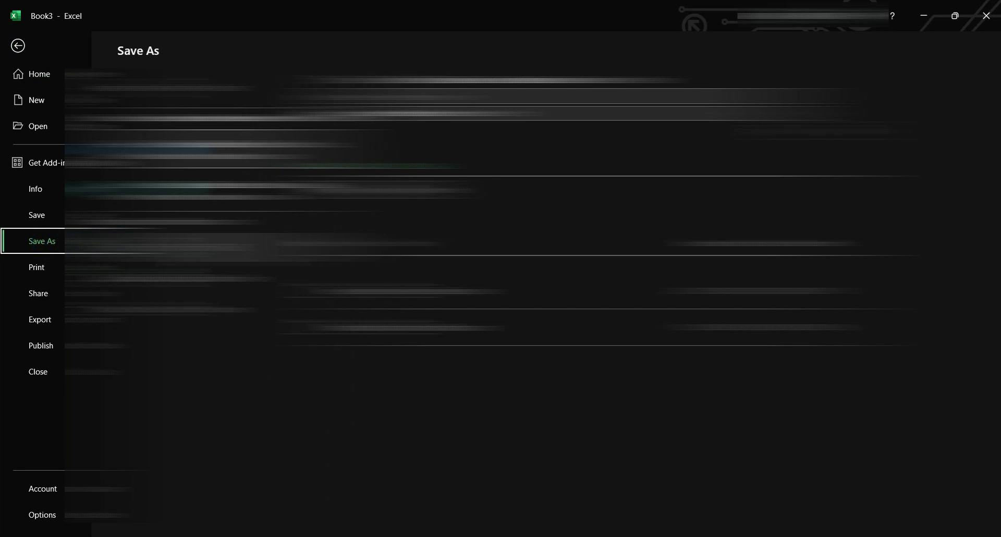
pyautogui.press('F12')
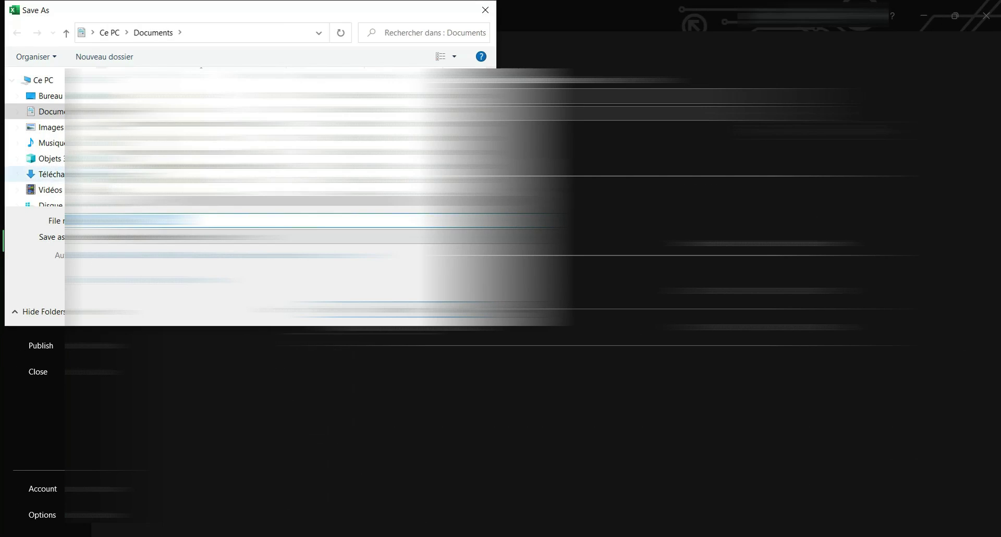
pyautogui.click(45, 96)
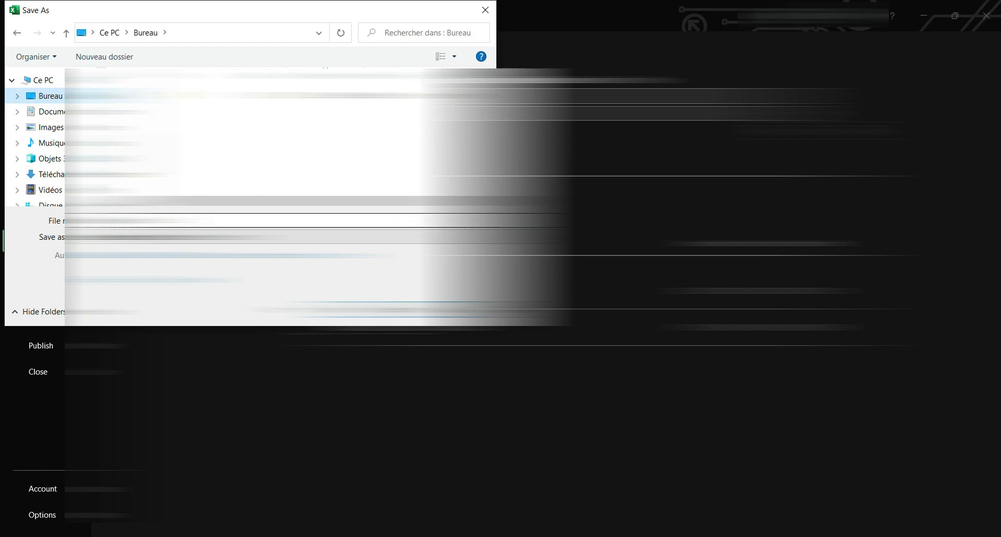
pyautogui.click(313, 236)
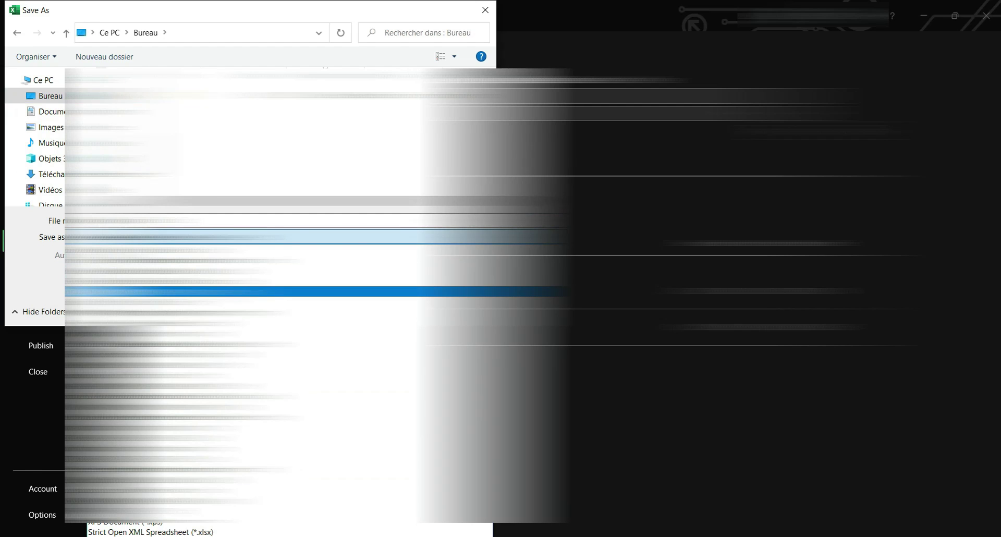
pyautogui.click(313, 290)
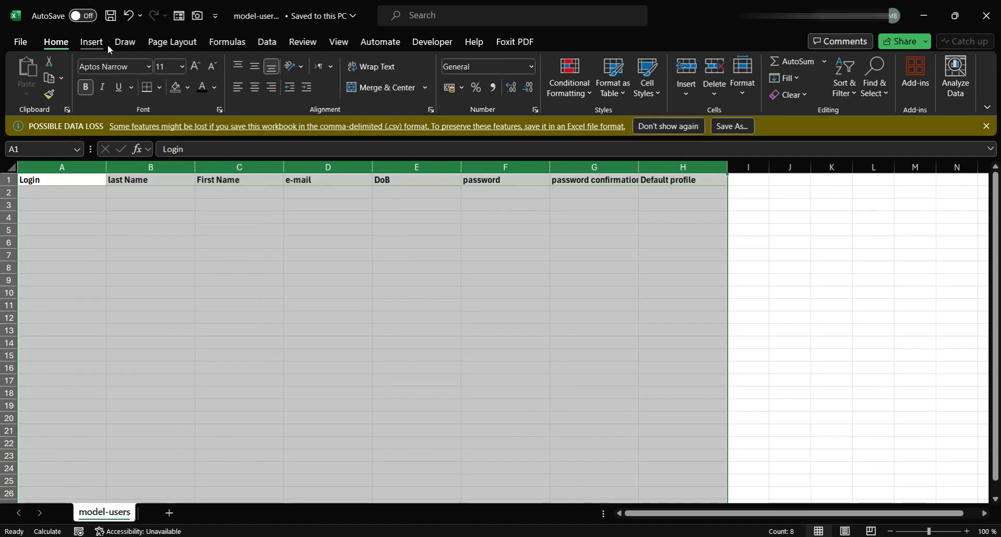
pyautogui.click(115, 19)
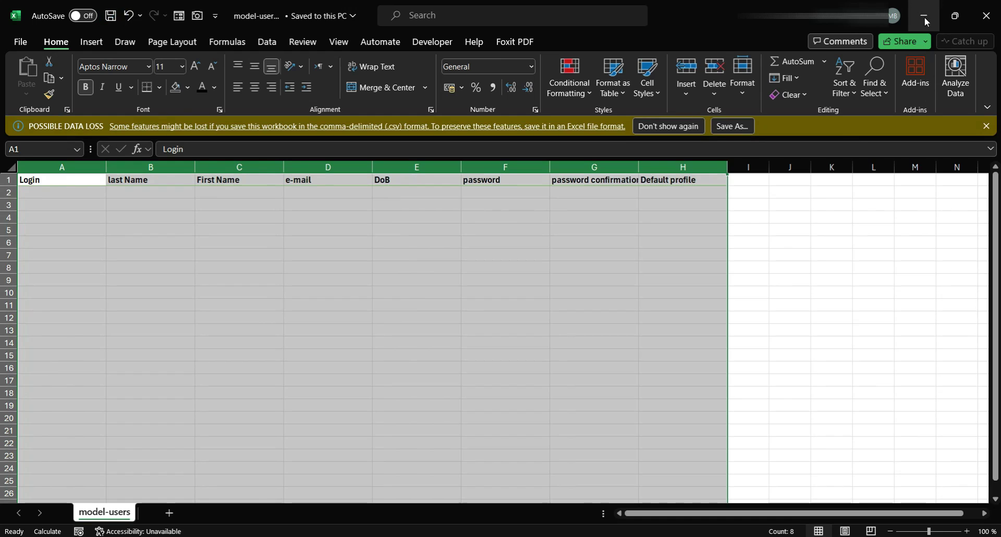
# - Minimize Excel, open model-users.csv from the desktop in Notepad to check how the headers are delimited, and close it
pyautogui.click(924, 16)
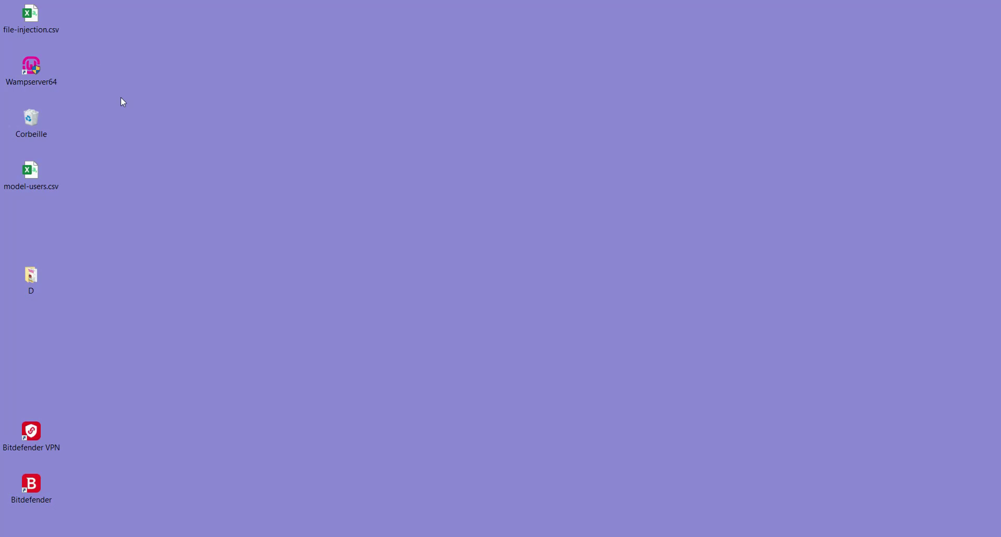
pyautogui.rightClick(33, 181)
pyautogui.moveTo(123, 261)
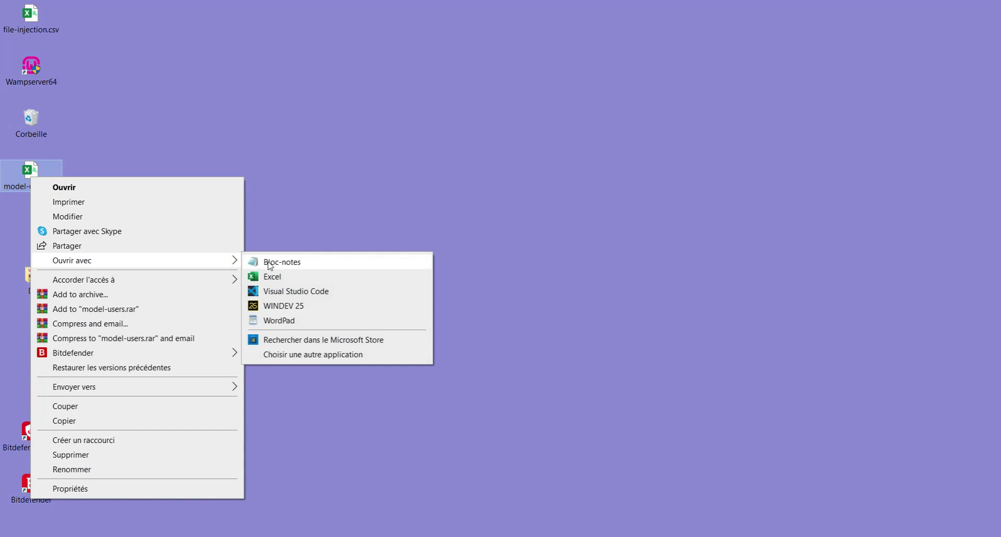
pyautogui.click(304, 267)
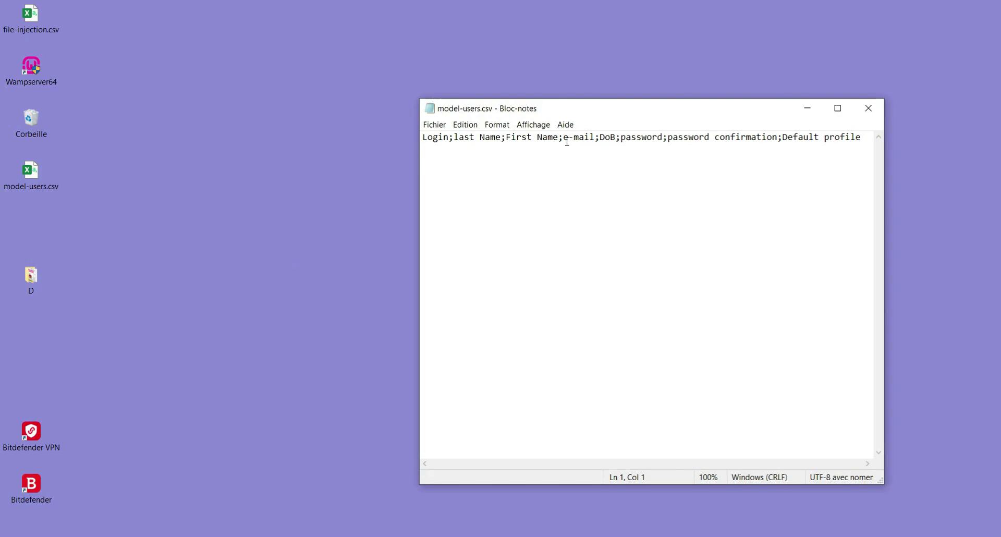
pyautogui.click(880, 111)
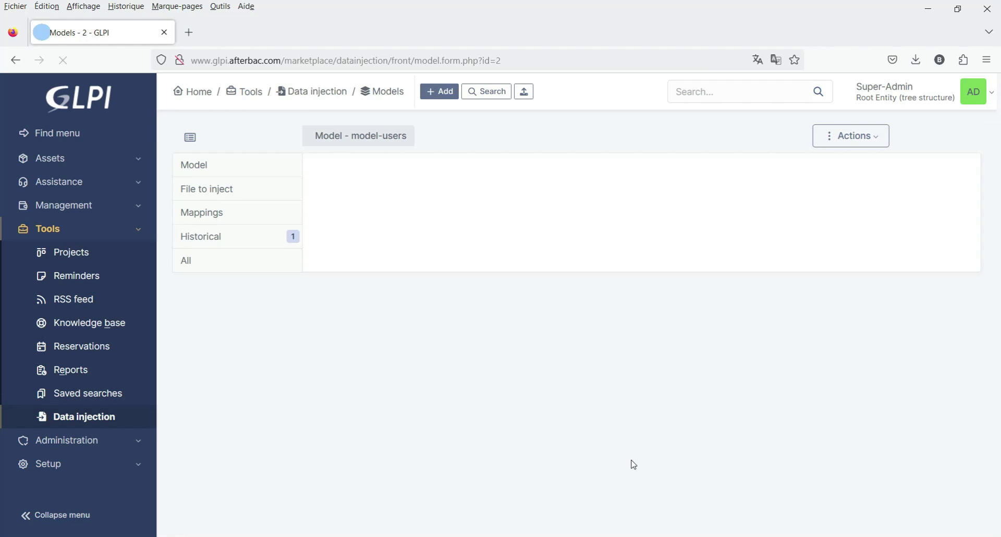
# - Choose model-users.csv as the model's file to inject in GLPI and load it with automatic encoding detection
pyautogui.click(518, 208)
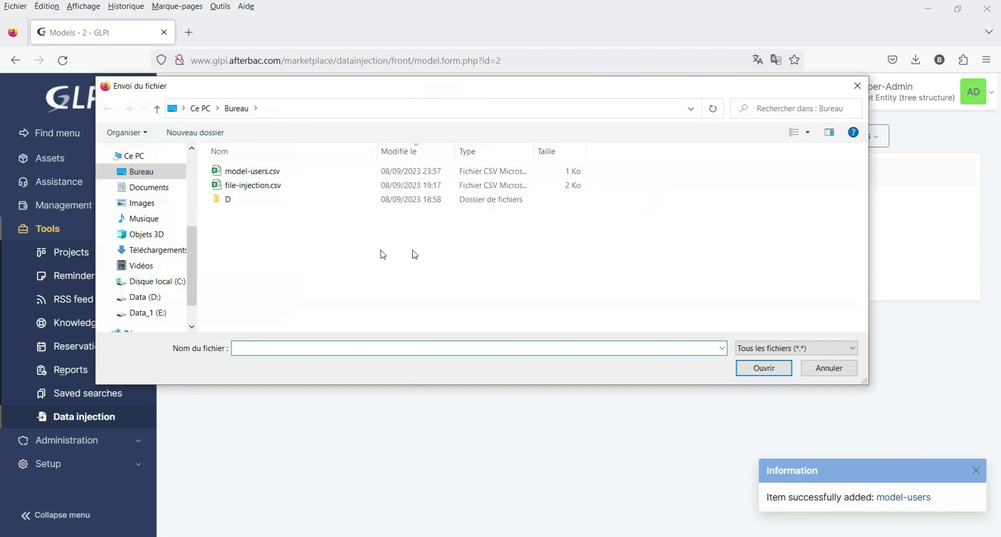
pyautogui.click(261, 171)
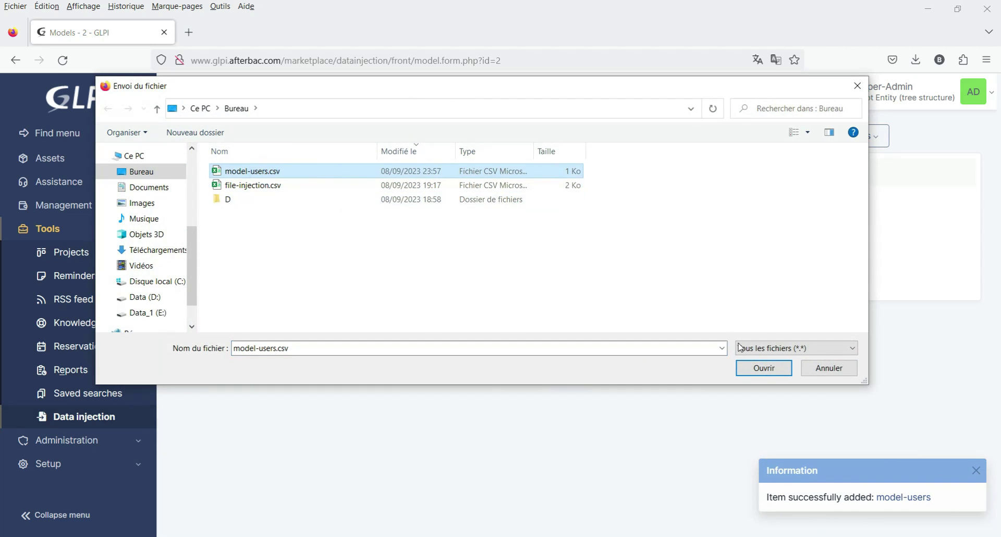
pyautogui.click(757, 367)
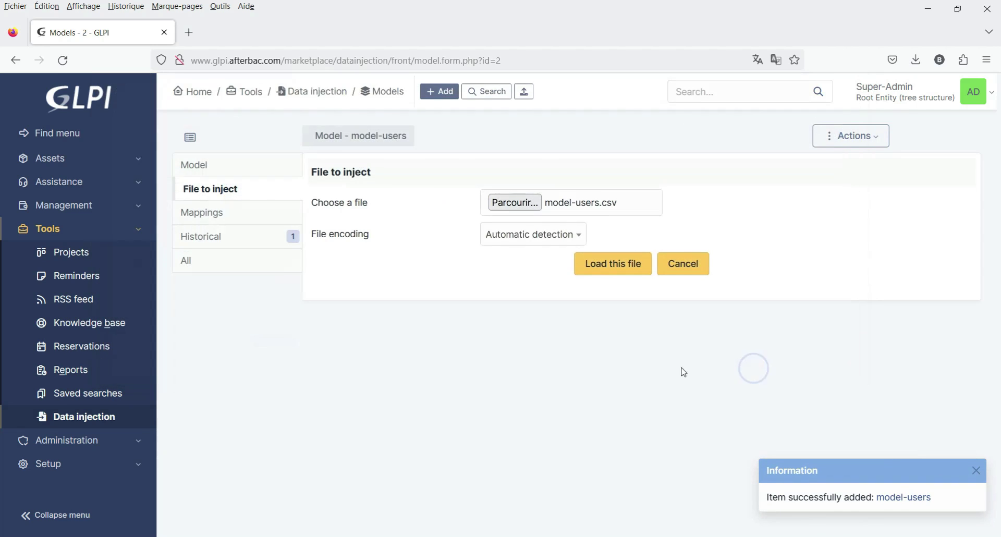
pyautogui.click(610, 275)
pyautogui.click(553, 328)
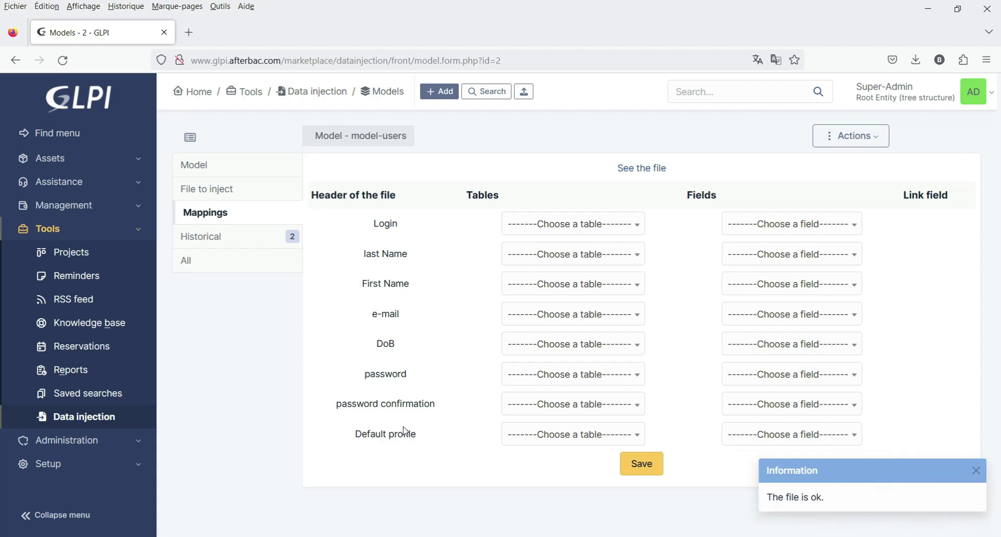
# - Map the Login, last Name and First Name headers to the Users table with their matching fields
pyautogui.click(634, 227)
pyautogui.click(581, 263)
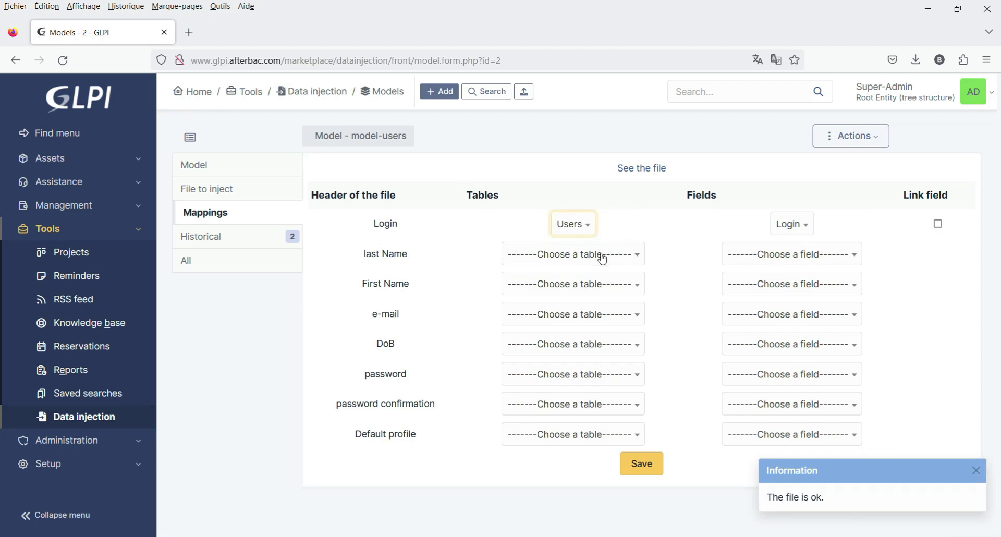
pyautogui.click(624, 255)
pyautogui.click(554, 296)
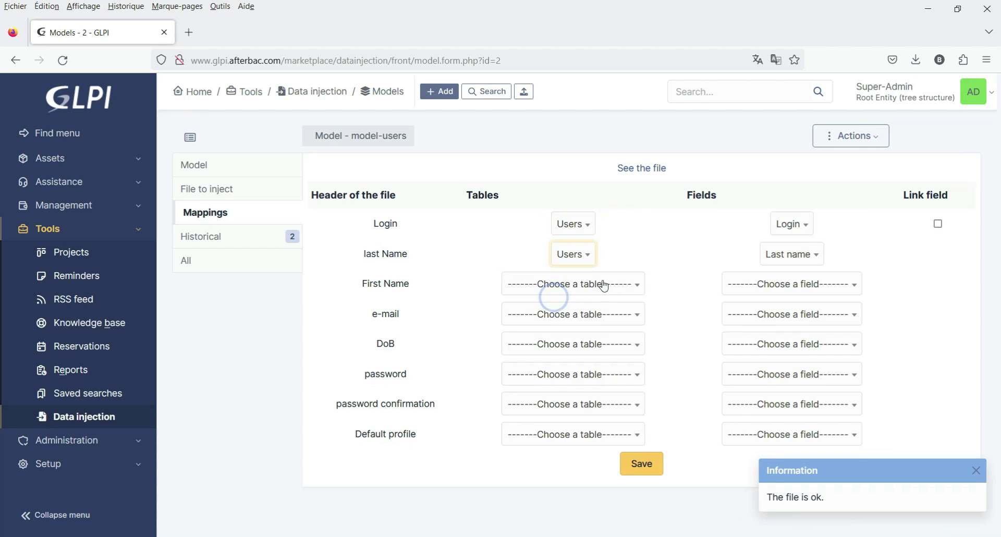
pyautogui.click(614, 291)
pyautogui.click(544, 321)
# - Map the e-mail header to the Emails field of the Users table
pyautogui.click(617, 316)
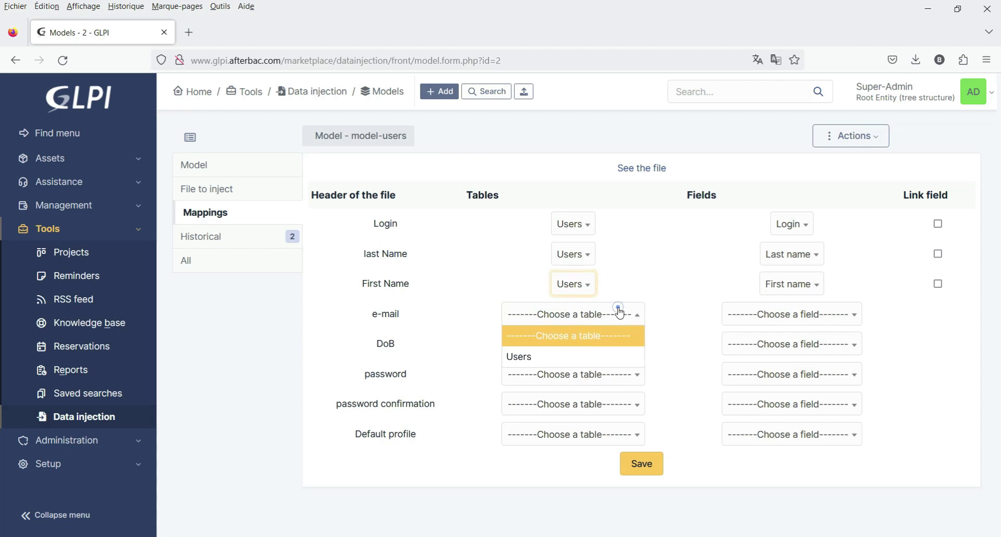
pyautogui.click(560, 357)
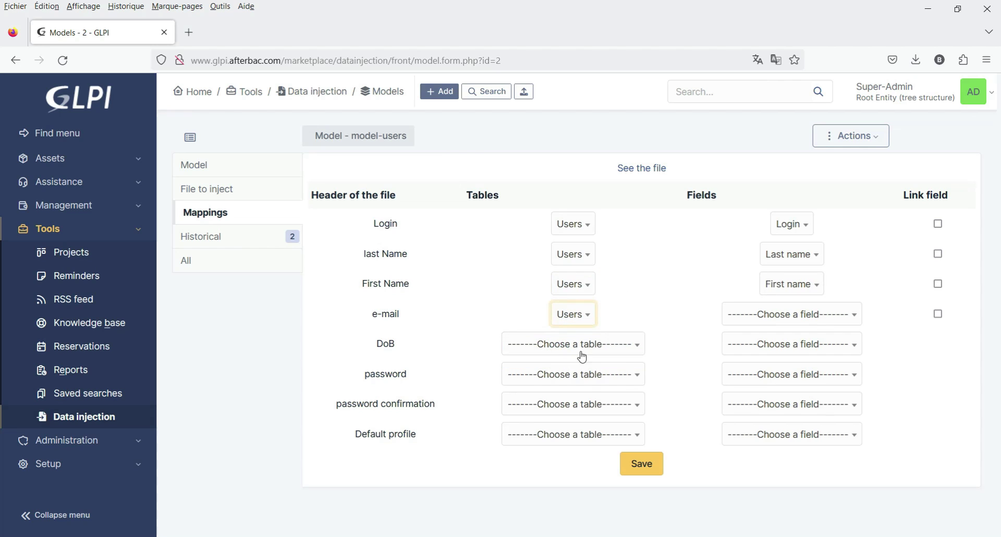
pyautogui.click(855, 318)
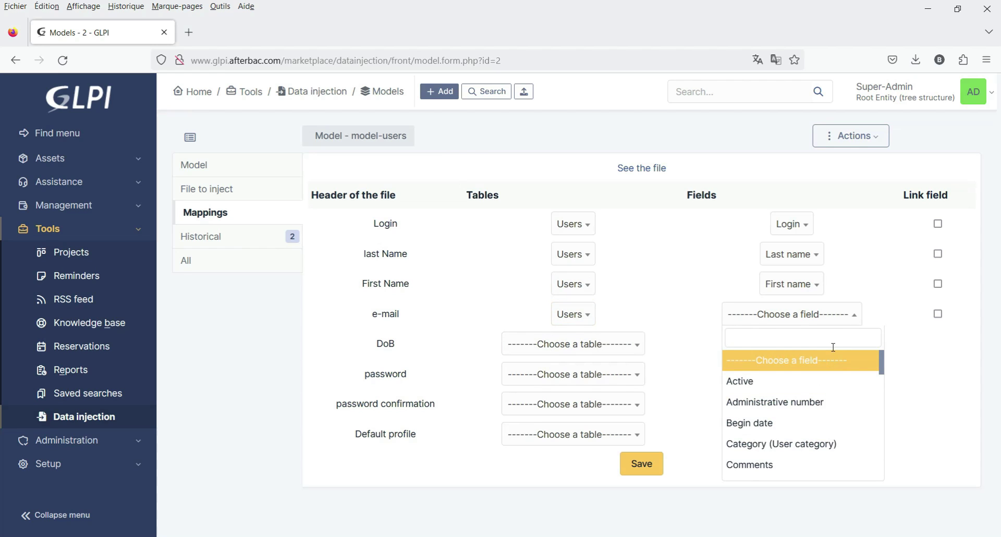
pyautogui.write('mai')
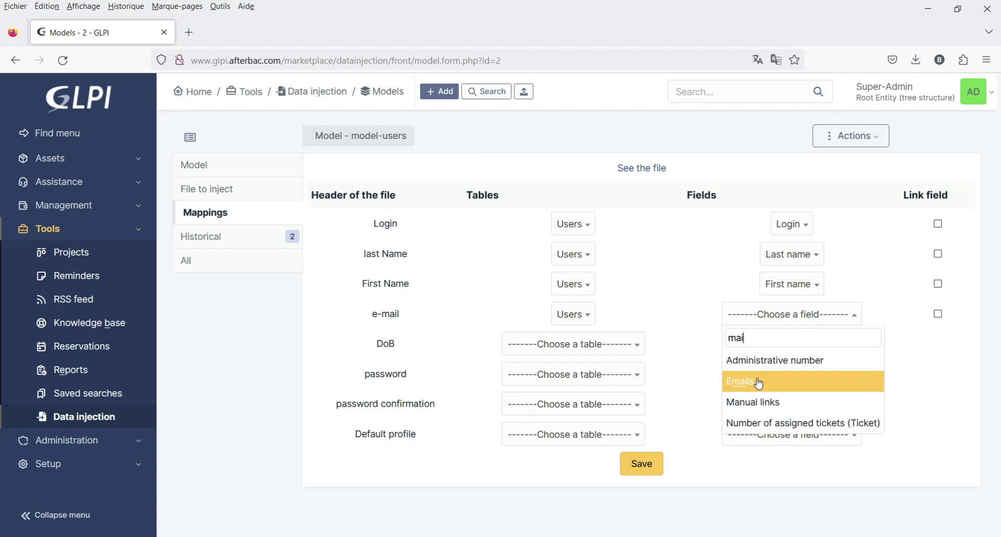
pyautogui.click(757, 384)
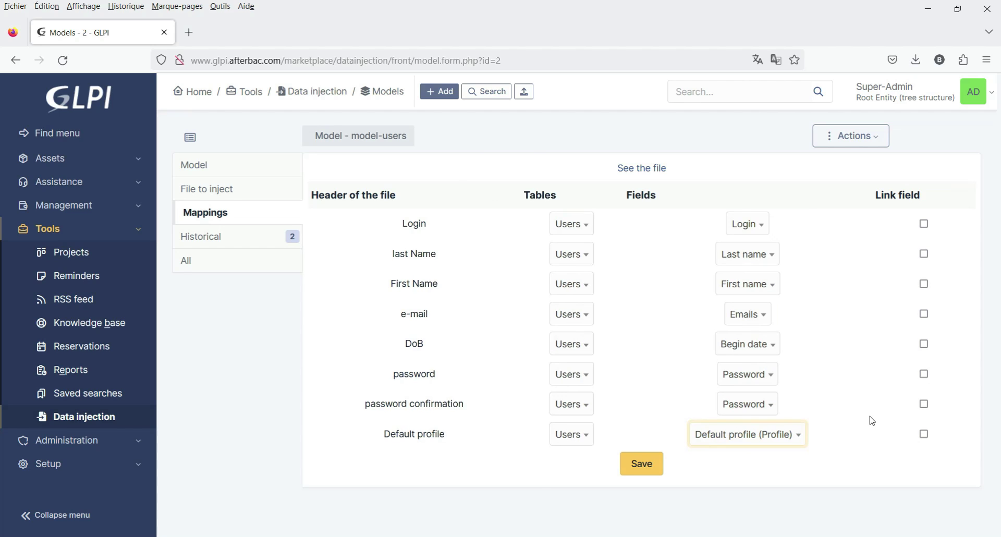
# - Mark e-mail and Login as link fields and save the mappings
pyautogui.click(923, 314)
pyautogui.click(923, 224)
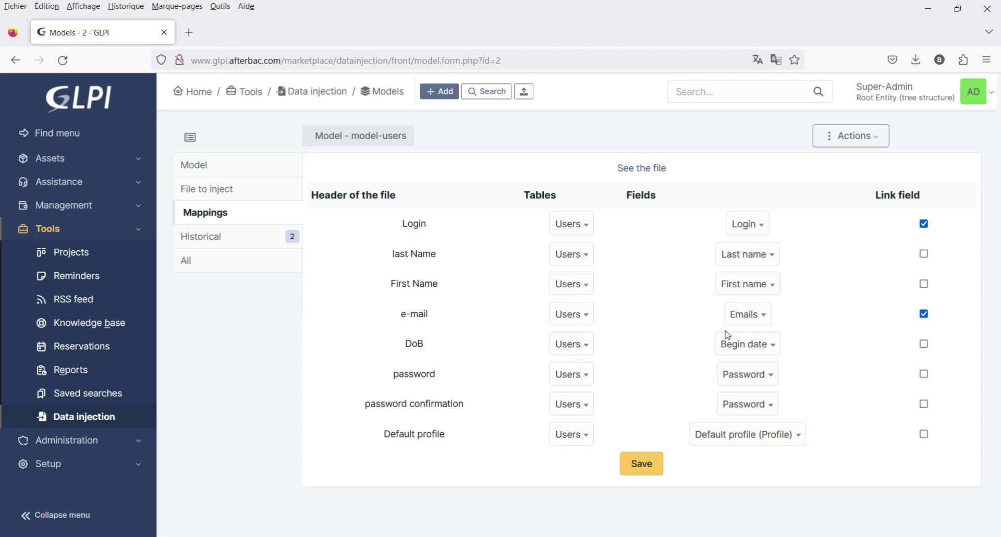
pyautogui.click(641, 464)
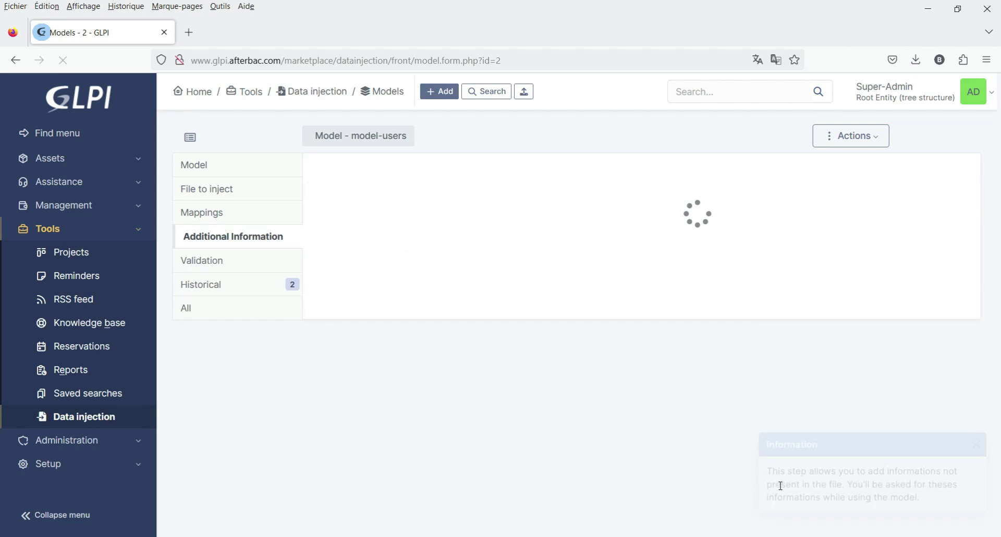
# - Validate the model and select model-users as the existing model for injecting a file
pyautogui.click(239, 259)
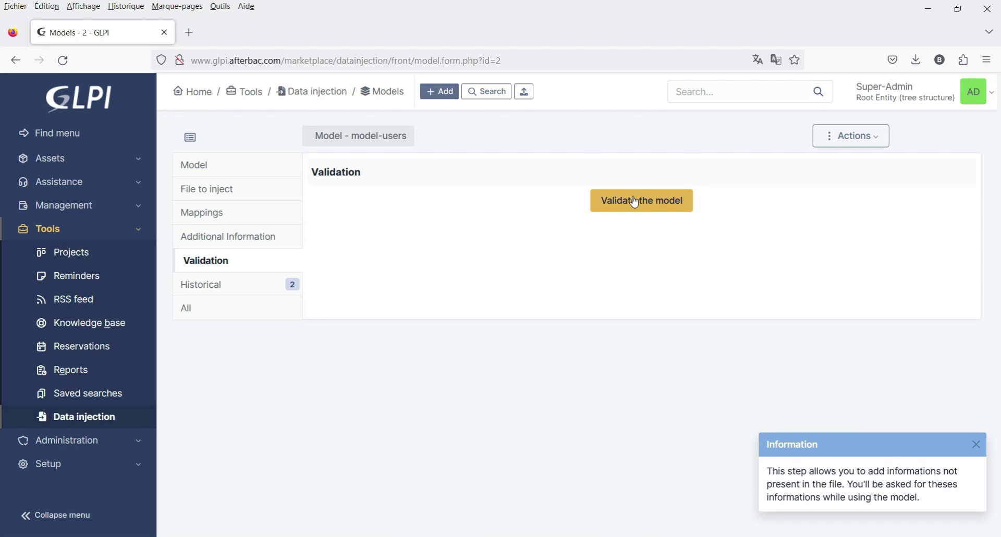
pyautogui.click(635, 203)
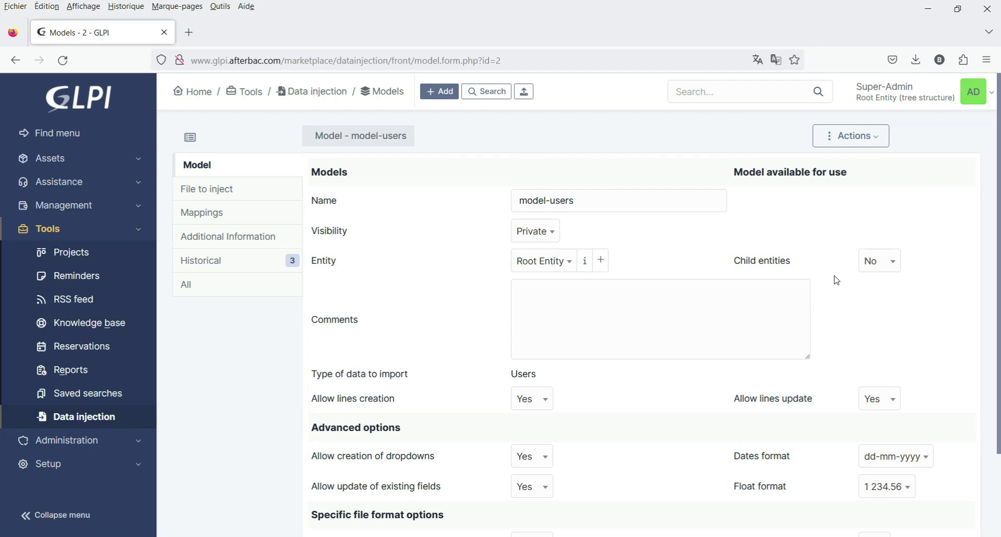
pyautogui.click(525, 94)
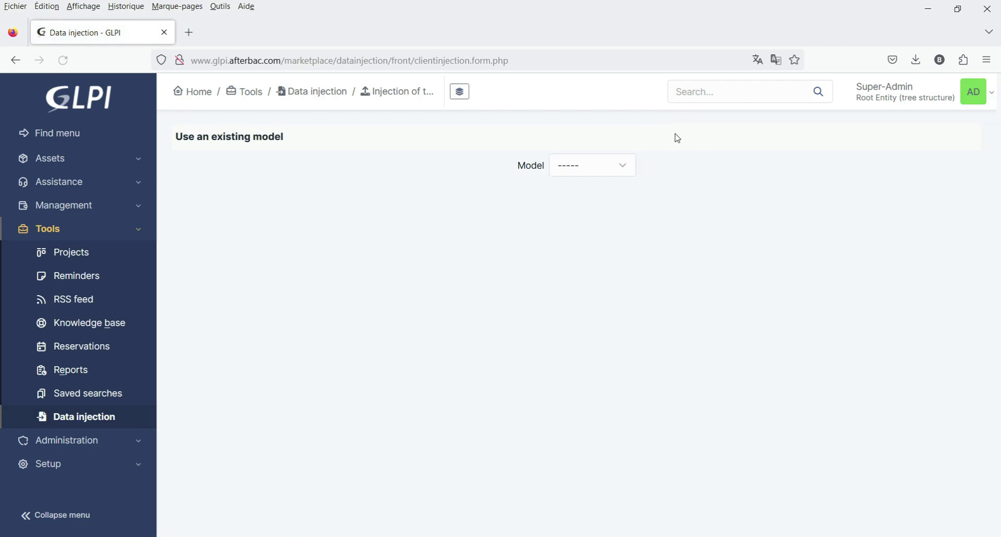
pyautogui.click(622, 165)
pyautogui.click(600, 225)
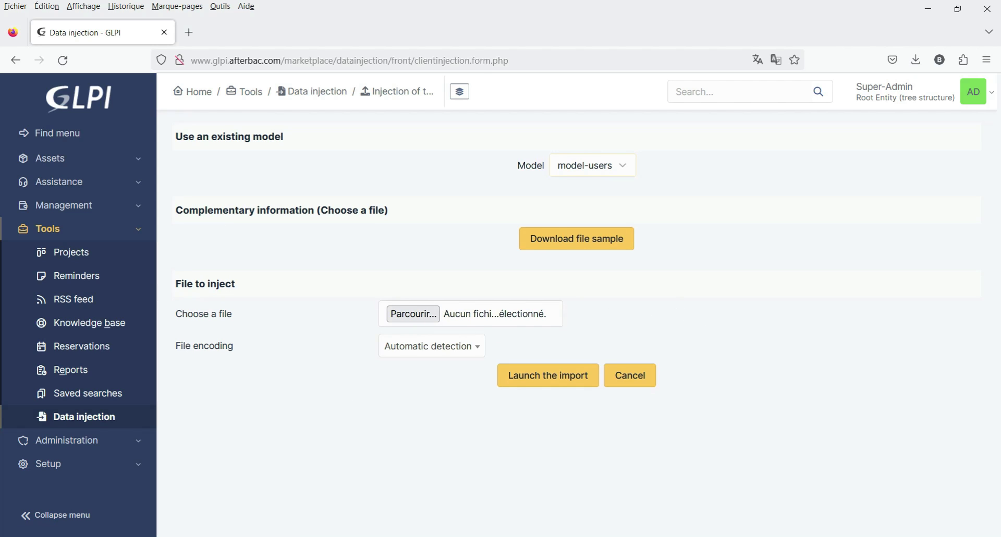
# - Switch to model-users.csv in Excel and examine the empty Login, last Name, First Name and e-mail columns under the headers
pyautogui.moveTo(400, 536)
pyautogui.click(446, 514)
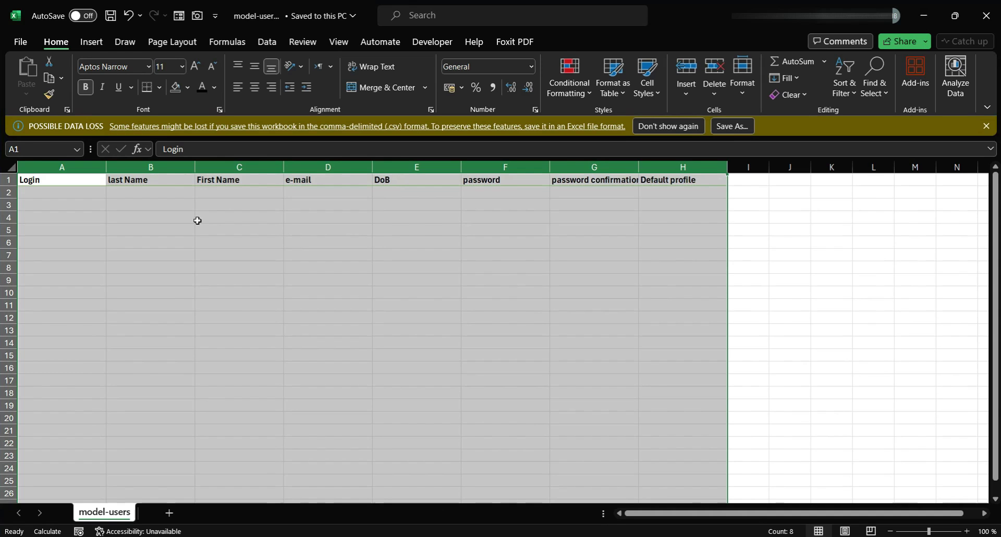
pyautogui.click(264, 215)
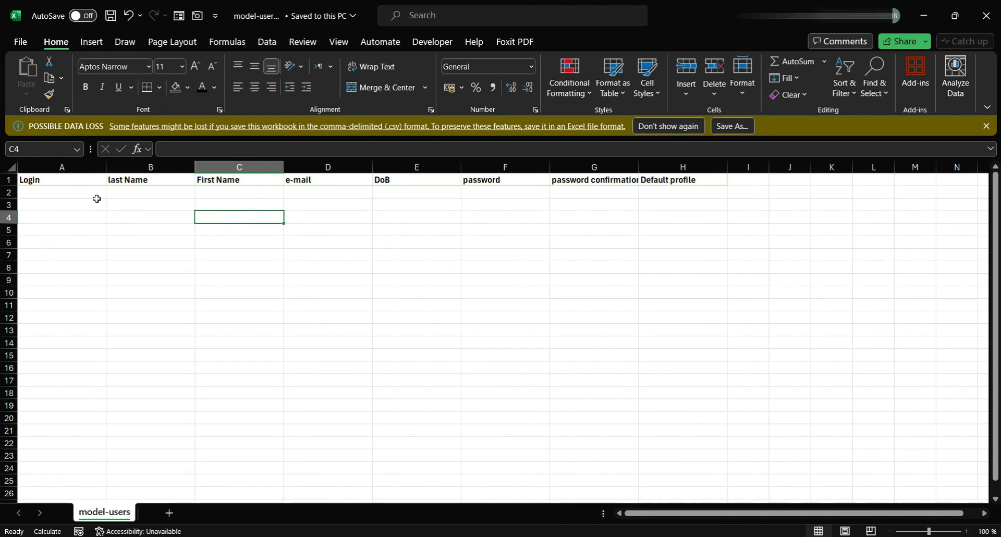
pyautogui.click(75, 192)
pyautogui.click(148, 192)
pyautogui.click(224, 194)
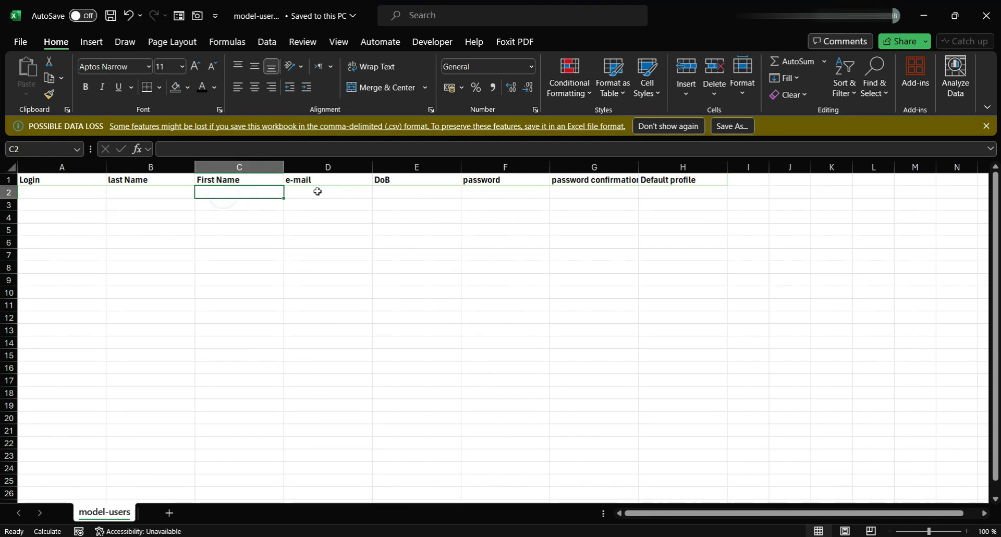
pyautogui.click(317, 191)
# - Copy the user records A2:H21, including both password columns, from file-injection.csv into model-users.csv starting at cell A2
pyautogui.click(284, 470)
pyautogui.moveTo(45, 172); pyautogui.dragTo(588, 409)
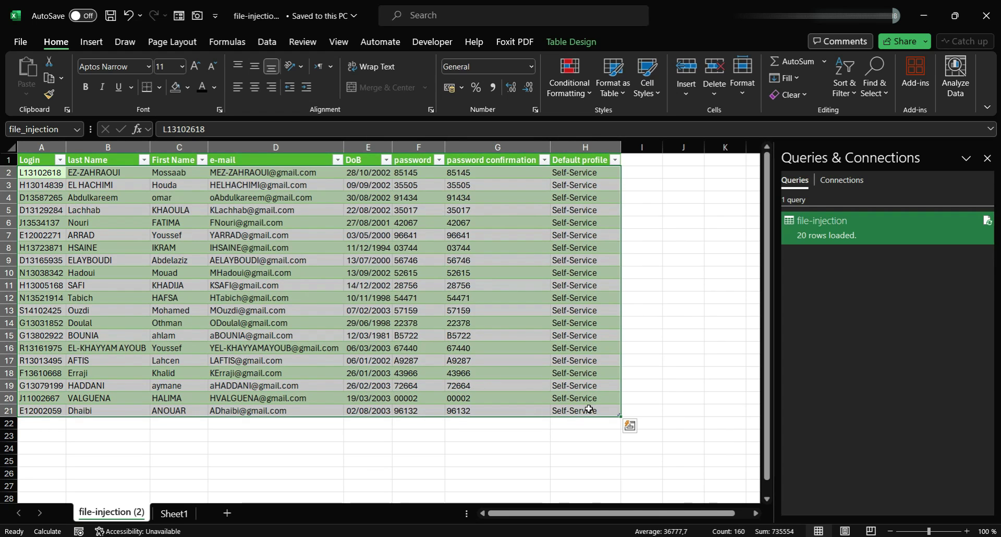
pyautogui.hotkey('ctrl', 'c')
pyautogui.moveTo(397, 535)
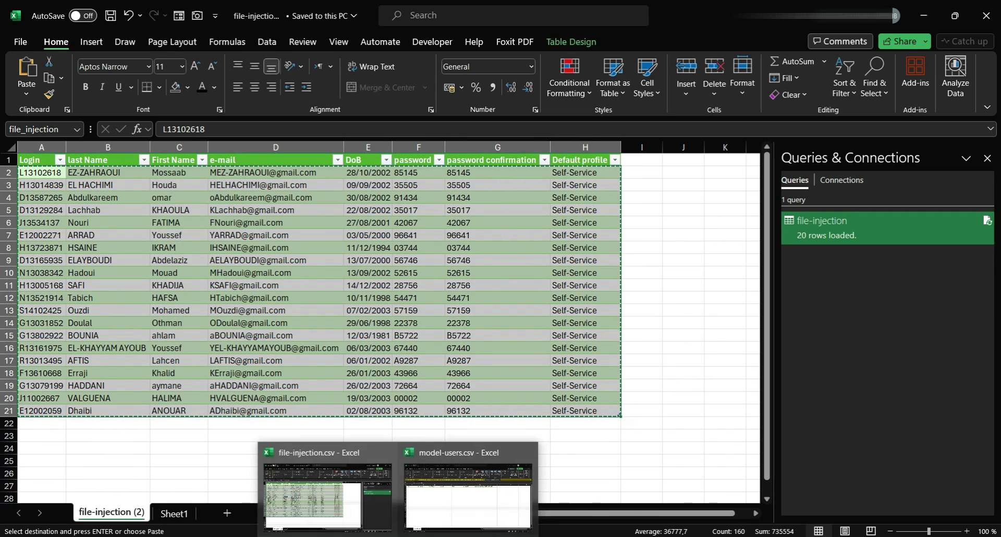
pyautogui.click(444, 511)
pyautogui.click(71, 198)
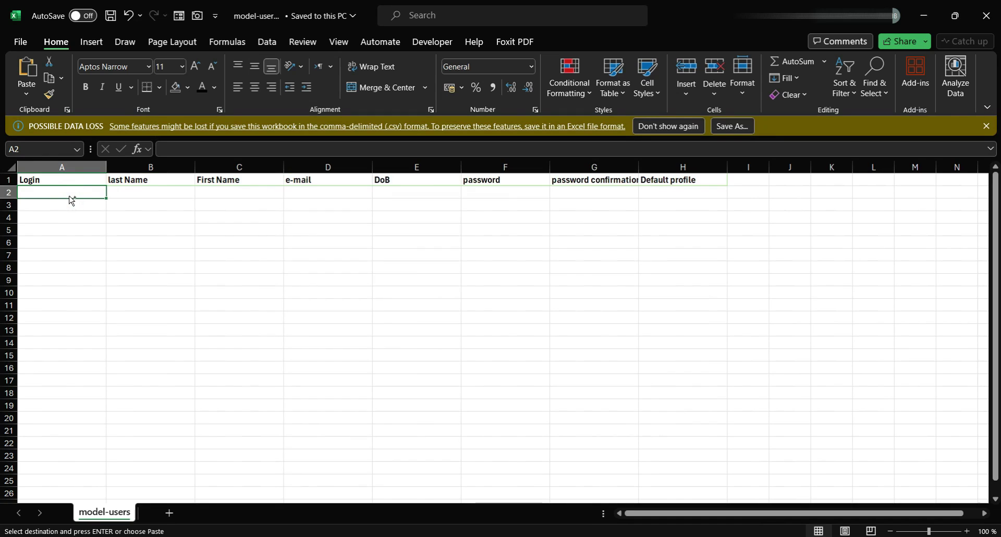
pyautogui.hotkey('ctrl', 'v')
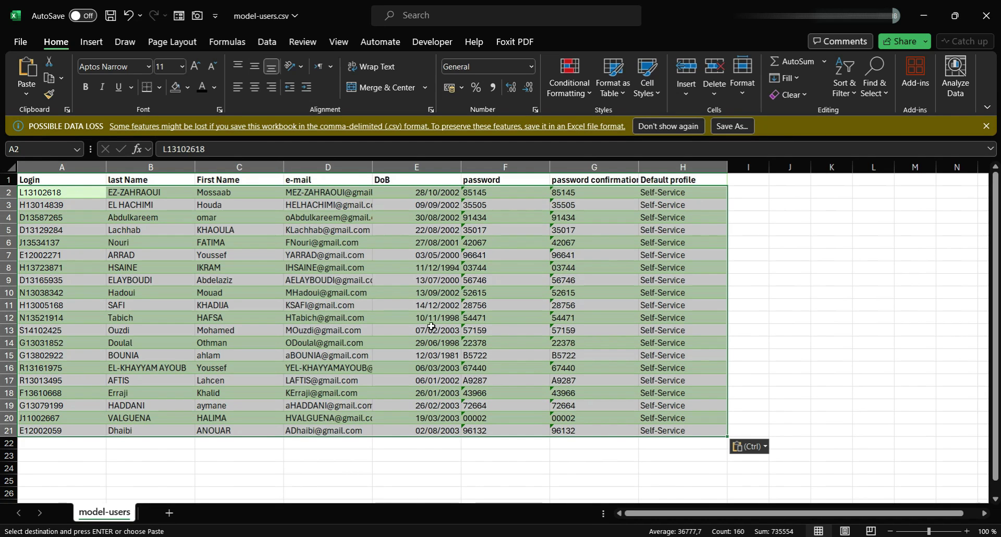
# - Save the filled workbook under the new name import-users.csv
pyautogui.click(22, 44)
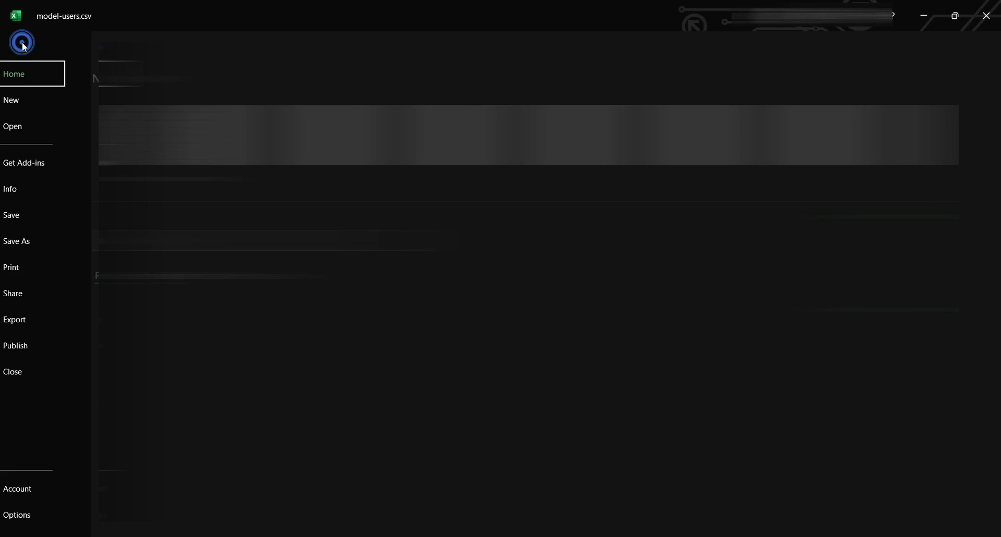
pyautogui.click(42, 240)
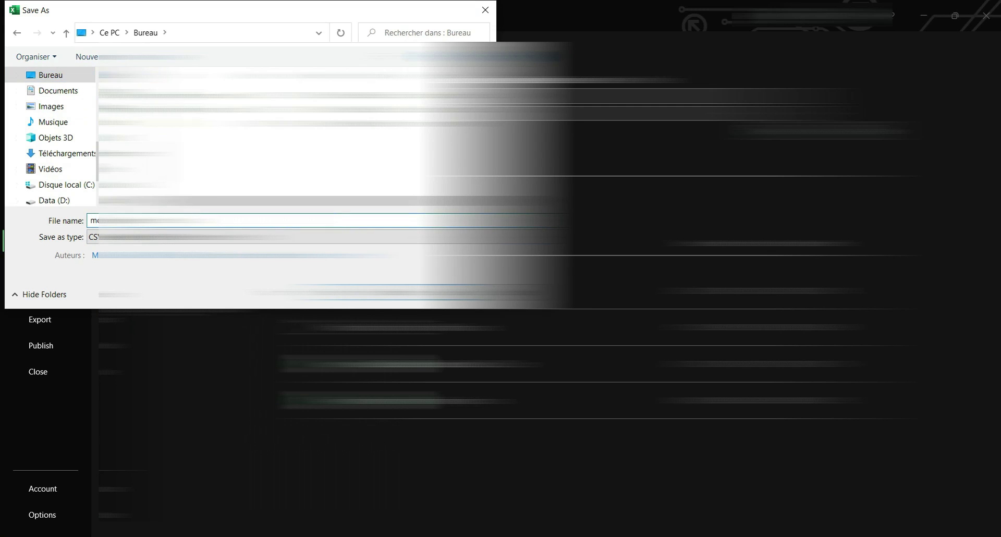
pyautogui.hotkey('ctrl', 'v')
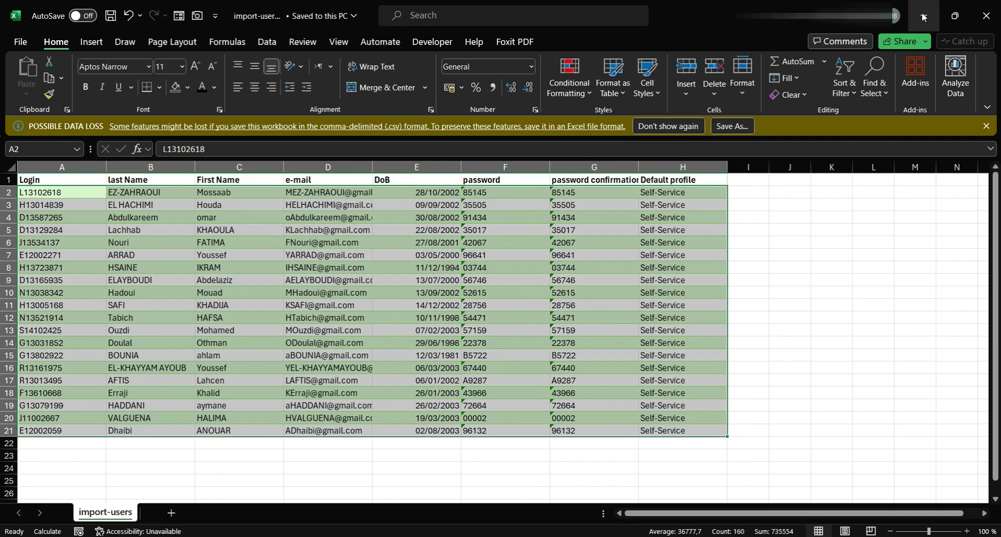
# - Switch to GLPI in Firefox and inject import-users.csv with the model-users model through to the finish
pyautogui.click(921, 16)
pyautogui.click(931, 17)
pyautogui.click(415, 314)
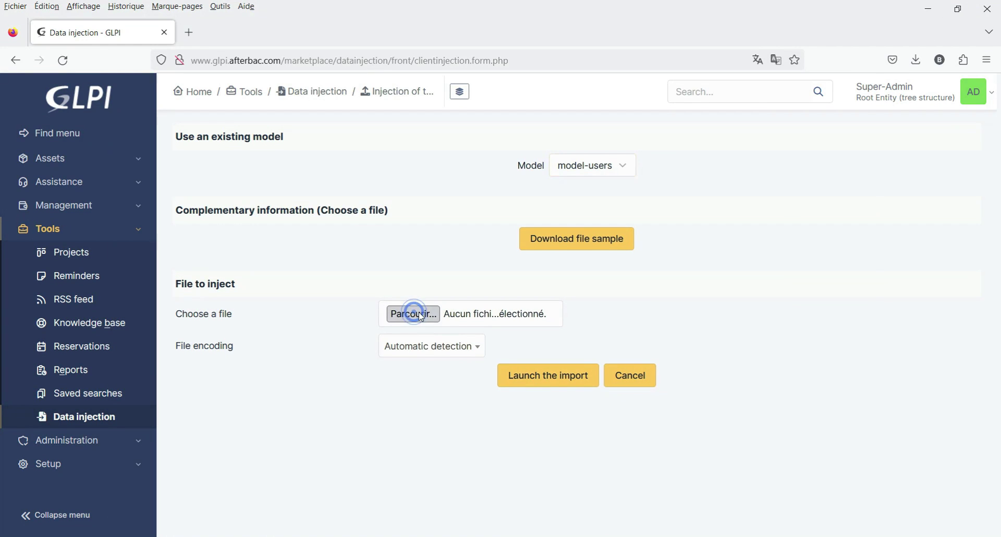
pyautogui.doubleClick(254, 172)
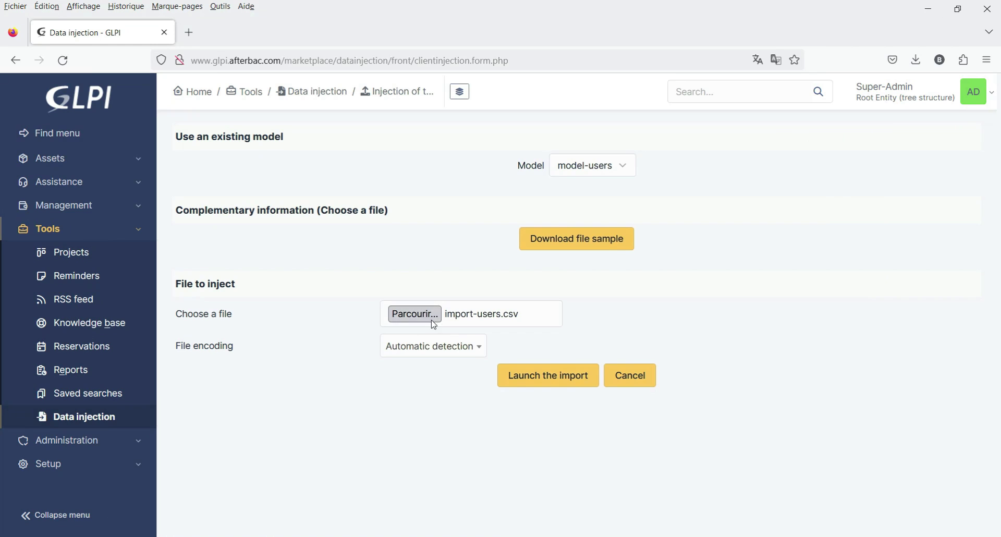
pyautogui.click(577, 377)
pyautogui.click(556, 337)
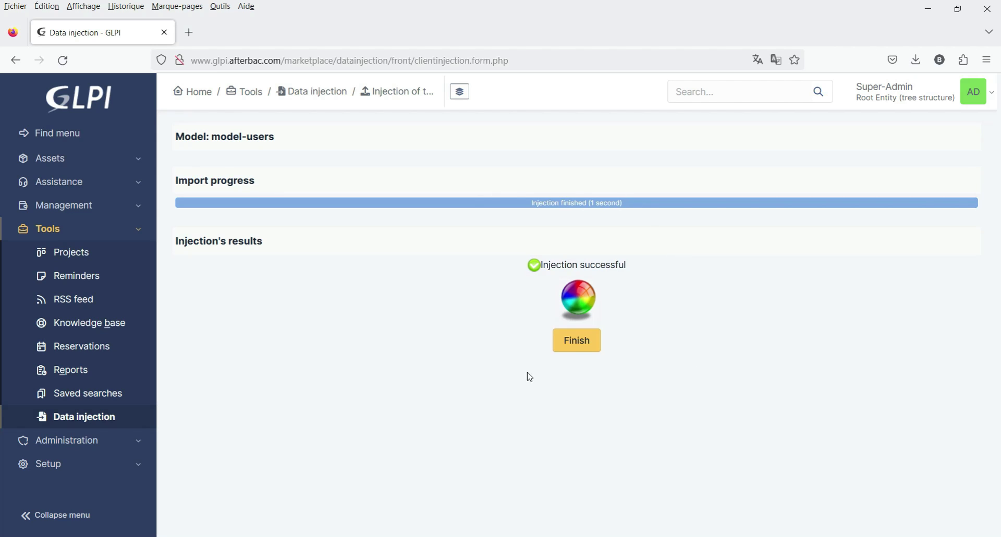
pyautogui.click(581, 345)
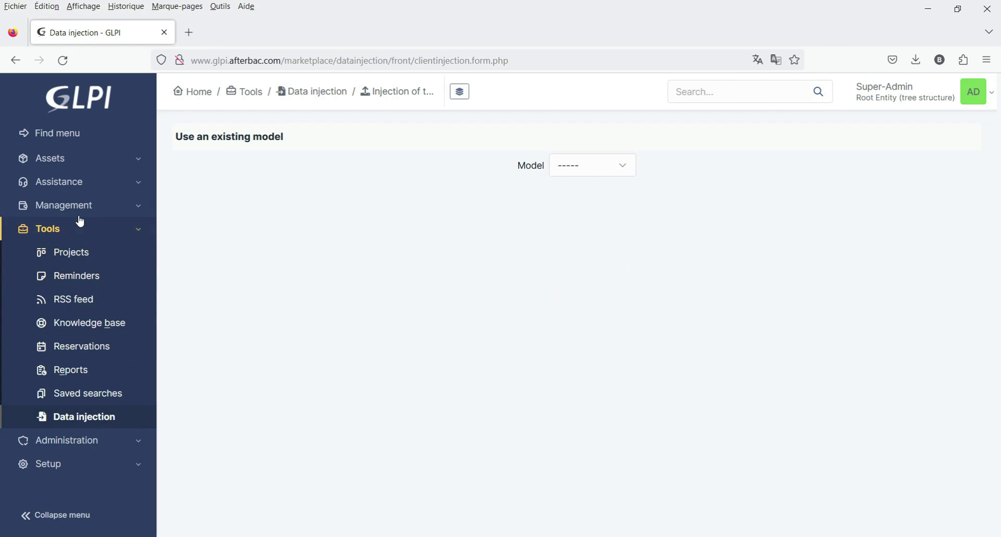
# - Open the Users list under Administration and check the imported logins, last names and e-mails
pyautogui.click(98, 440)
pyautogui.click(78, 278)
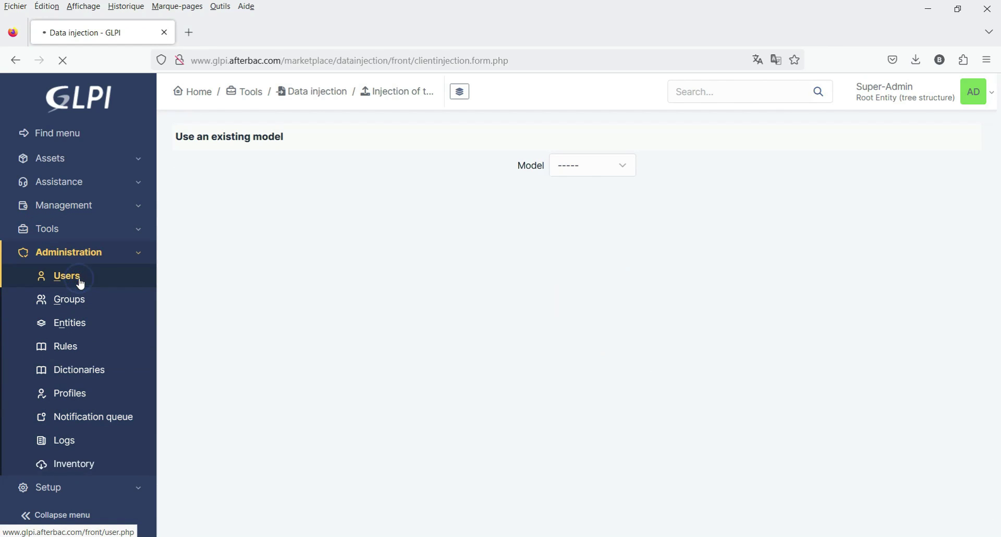
pyautogui.scroll(-1, 252, 329)
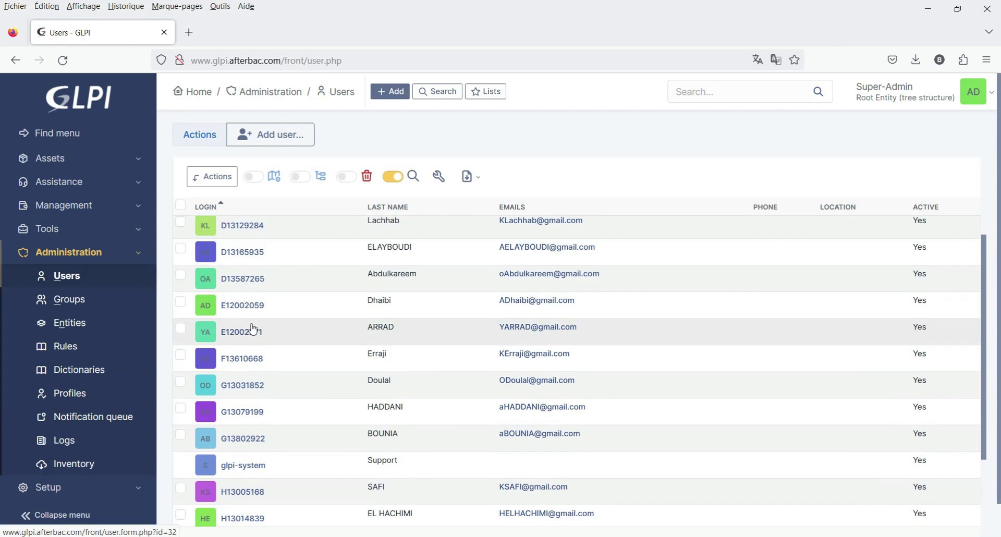
pyautogui.scroll(3, 224, 459)
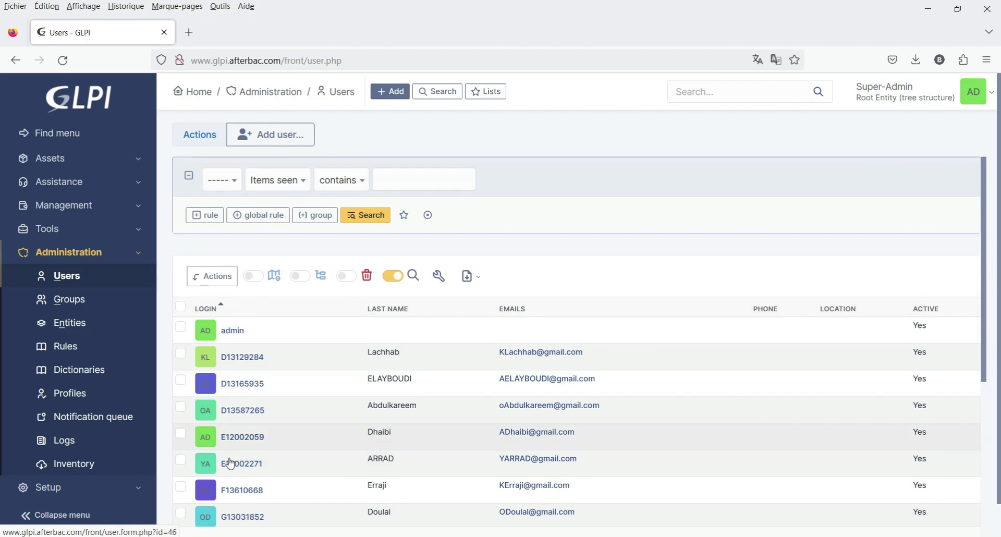
pyautogui.scroll(-2, 232, 419)
# - Log out of GLPI and fill the Identifiant field with the login copied from cell A8 of import-users.csv
pyautogui.click(971, 93)
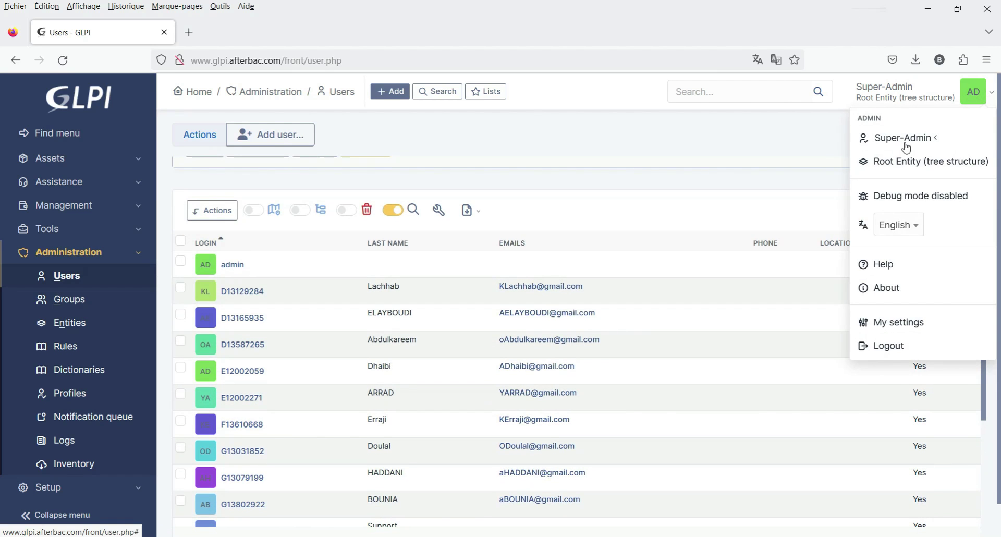
pyautogui.click(888, 346)
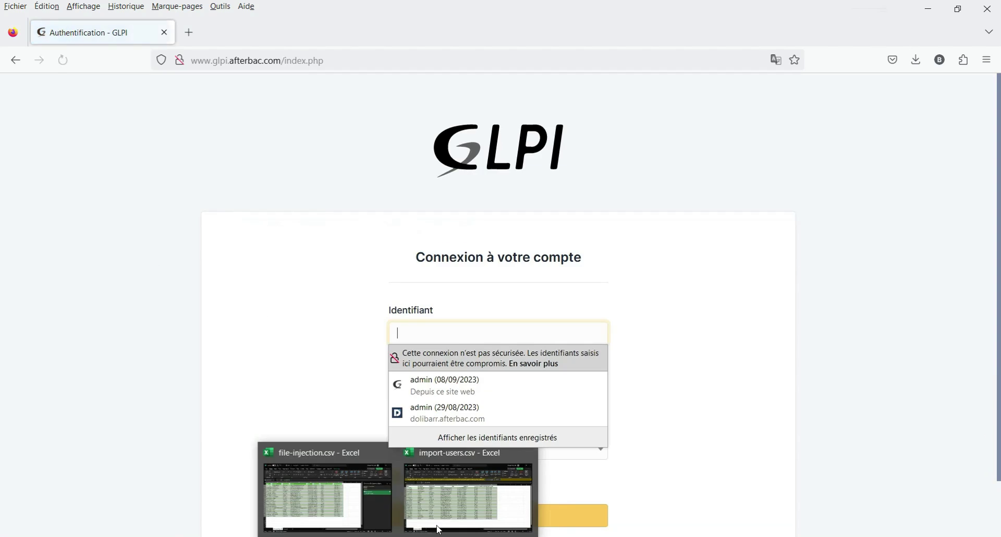
pyautogui.click(464, 500)
pyautogui.click(151, 293)
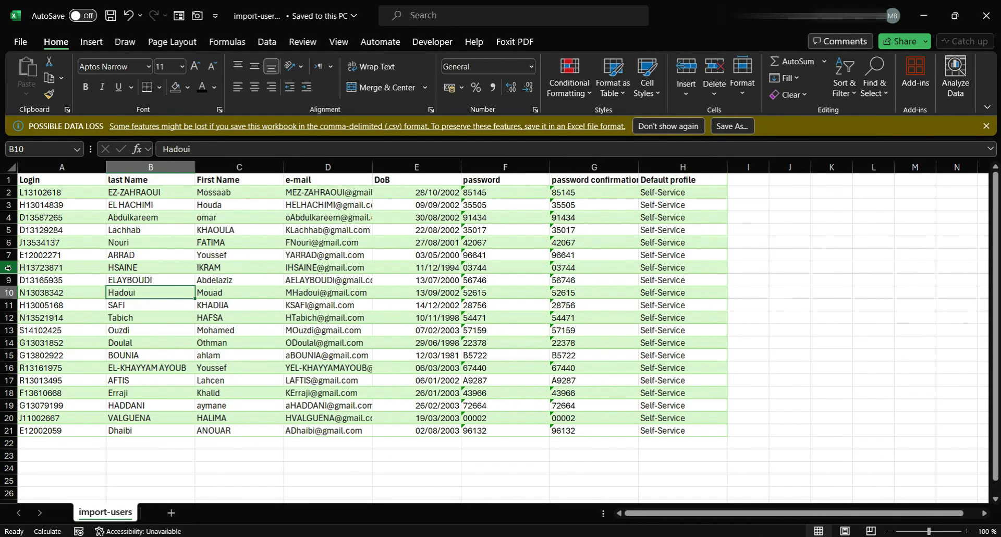
pyautogui.click(9, 267)
pyautogui.click(69, 270)
pyautogui.hotkey('ctrl', 'c')
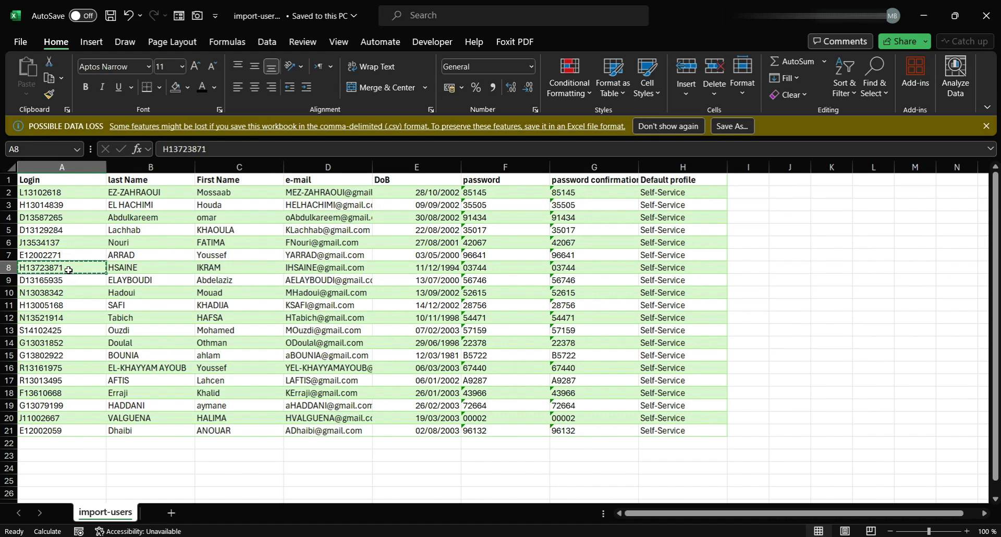
pyautogui.click(305, 534)
pyautogui.click(430, 328)
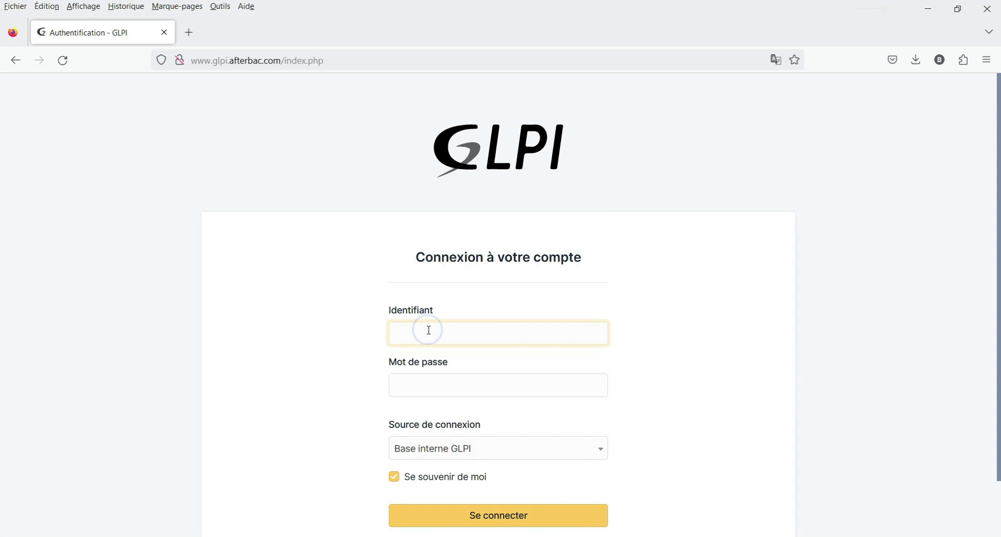
pyautogui.hotkey('ctrl', 'v')
# - Copy the same user's password from cell F8 of import-users.csv into the Mot de passe field
pyautogui.moveTo(399, 534)
pyautogui.click(468, 487)
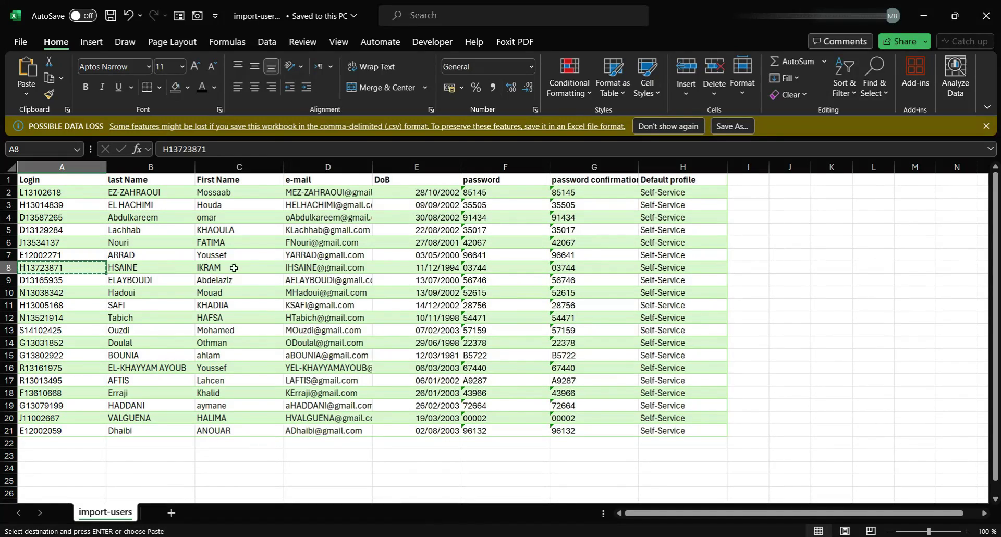
pyautogui.click(505, 269)
pyautogui.hotkey('ctrl', 'c')
pyautogui.click(306, 535)
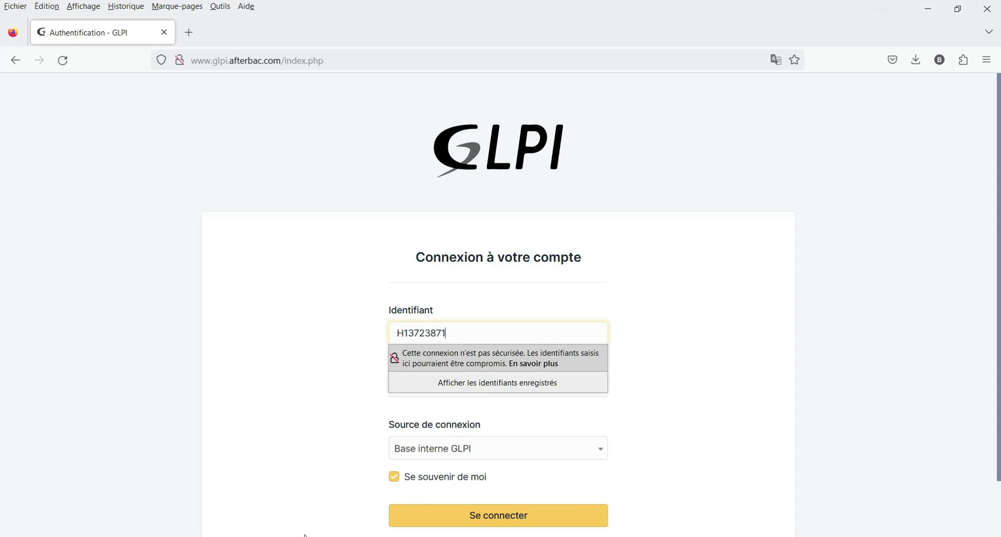
pyautogui.click(691, 380)
pyautogui.click(446, 387)
pyautogui.hotkey('ctrl', 'v')
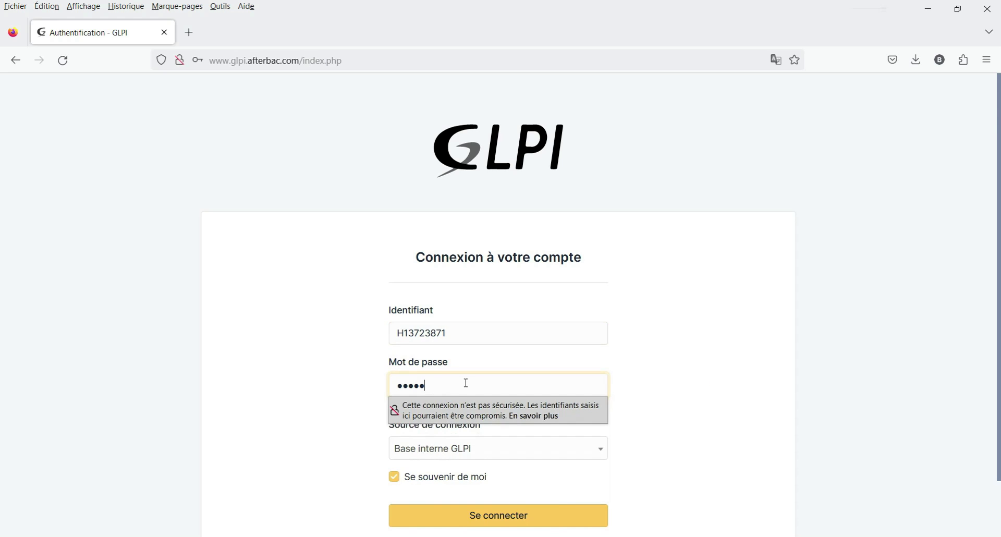
# - Sign in to GLPI as the imported user and decline saving the credentials in the browser
pyautogui.click(632, 356)
pyautogui.click(509, 516)
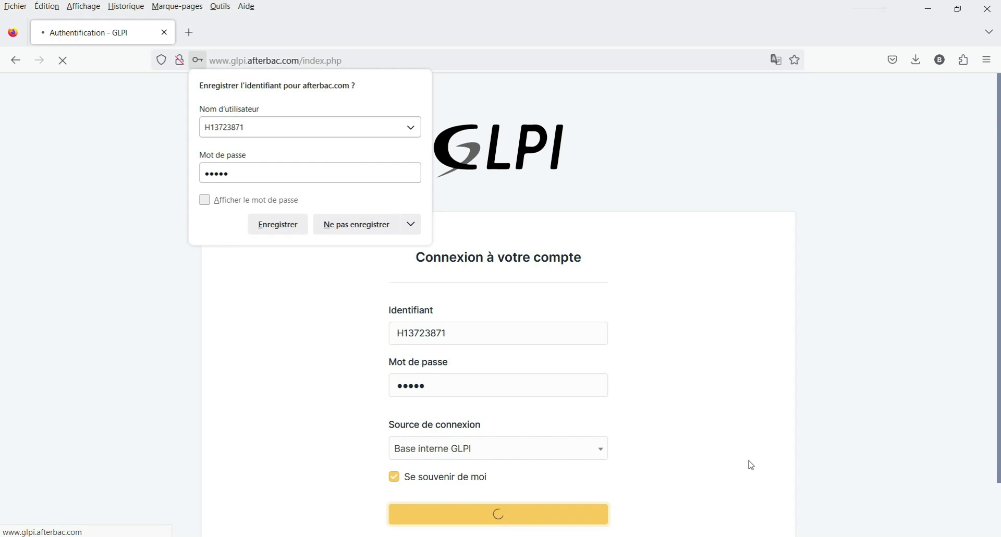
pyautogui.click(359, 228)
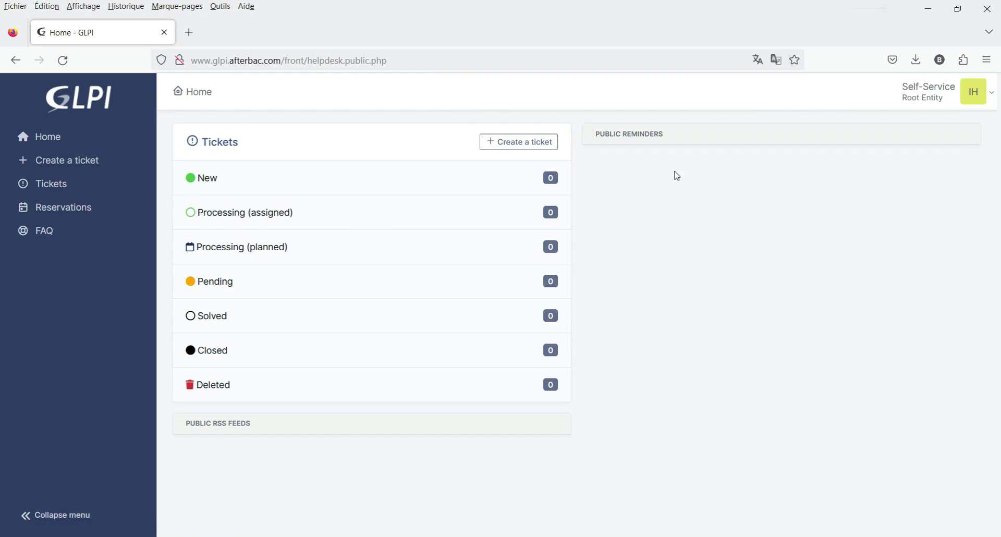
# - Compare the full name in the signed-in account's user menu with the last and first name in row 8 of import-users.csv
pyautogui.click(987, 94)
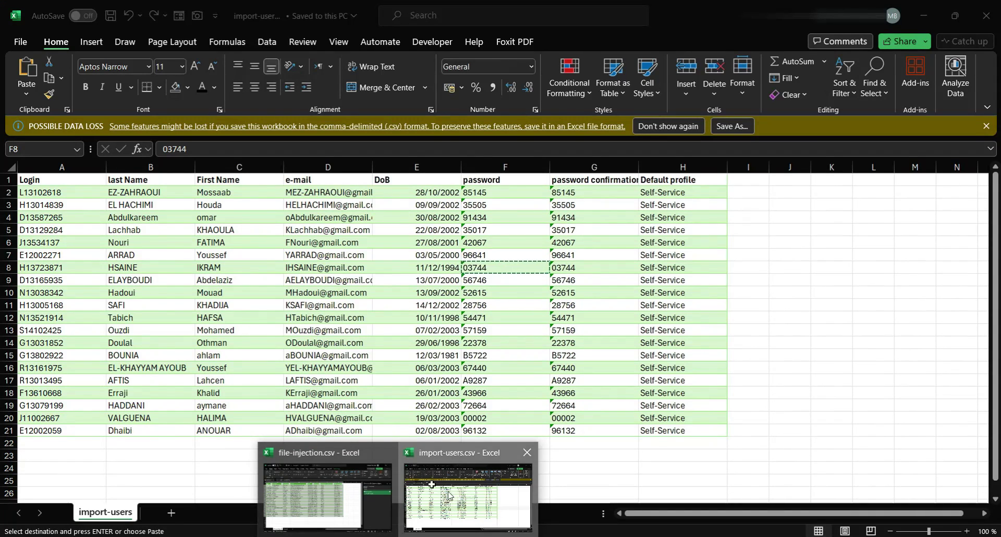
pyautogui.click(459, 498)
pyautogui.click(245, 267)
pyautogui.click(149, 268)
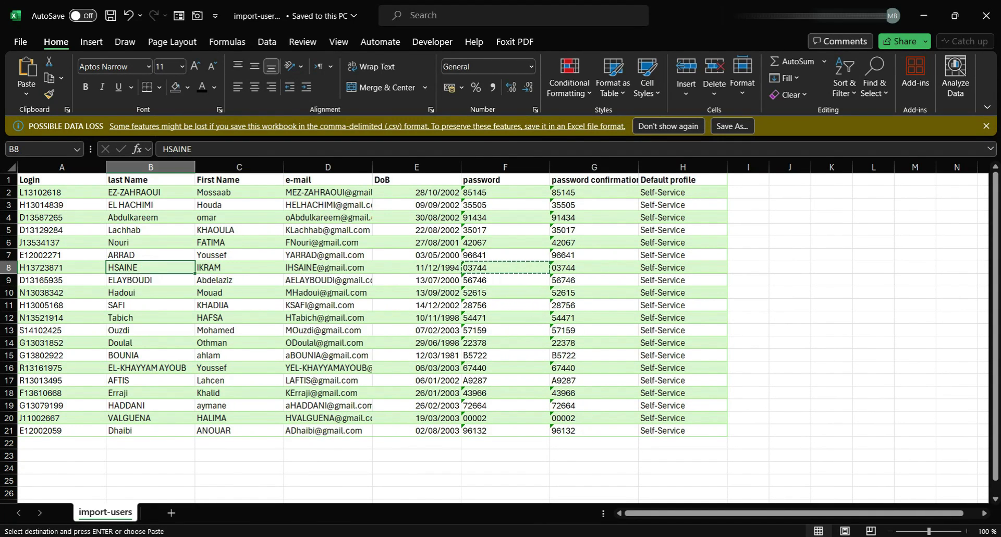
pyautogui.hotkey('alt', 'Tab')
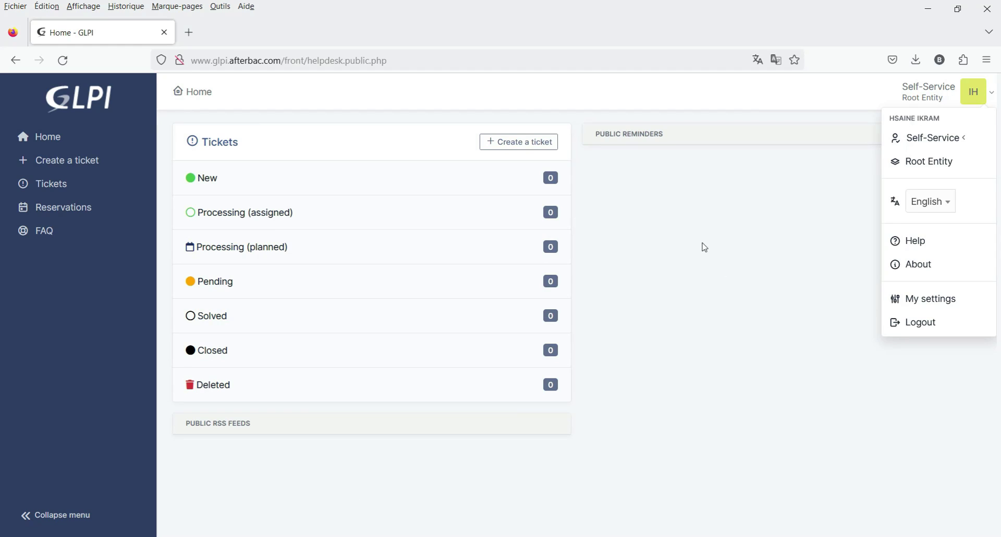
pyautogui.click(702, 243)
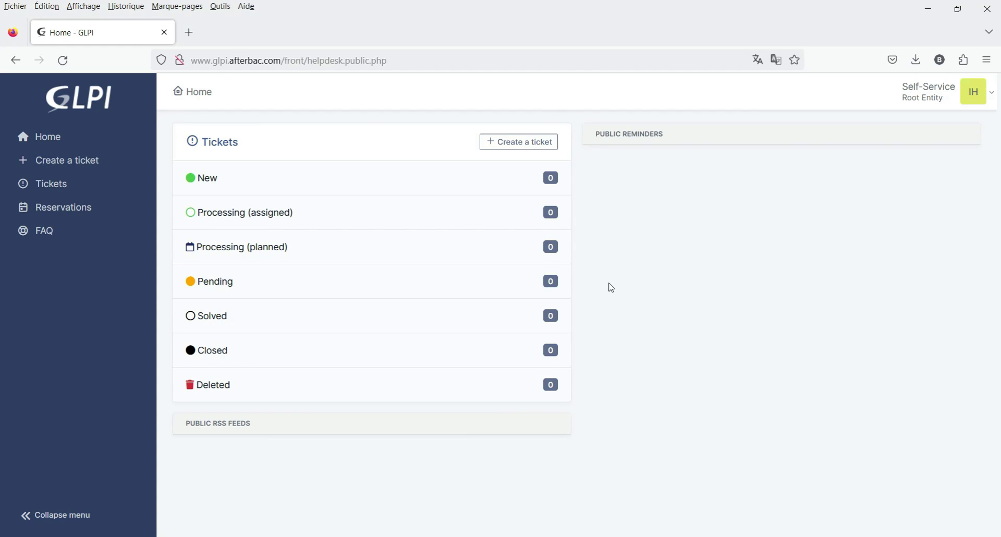